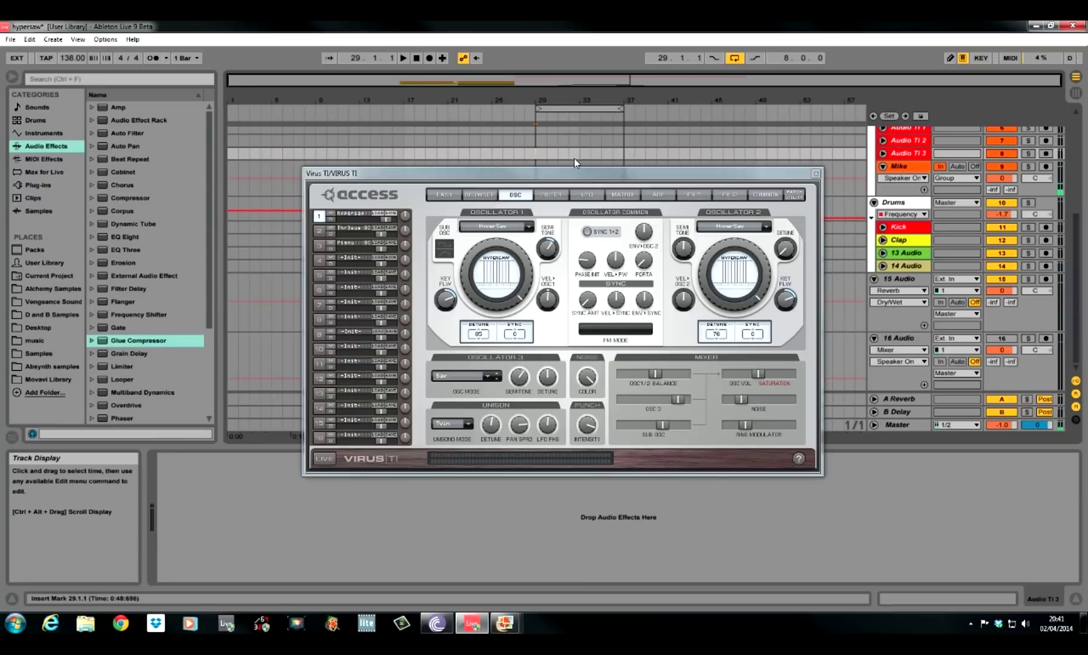
# - Audition the patch from bar 29, then load the Init patch into part 1
pyautogui.press('space')
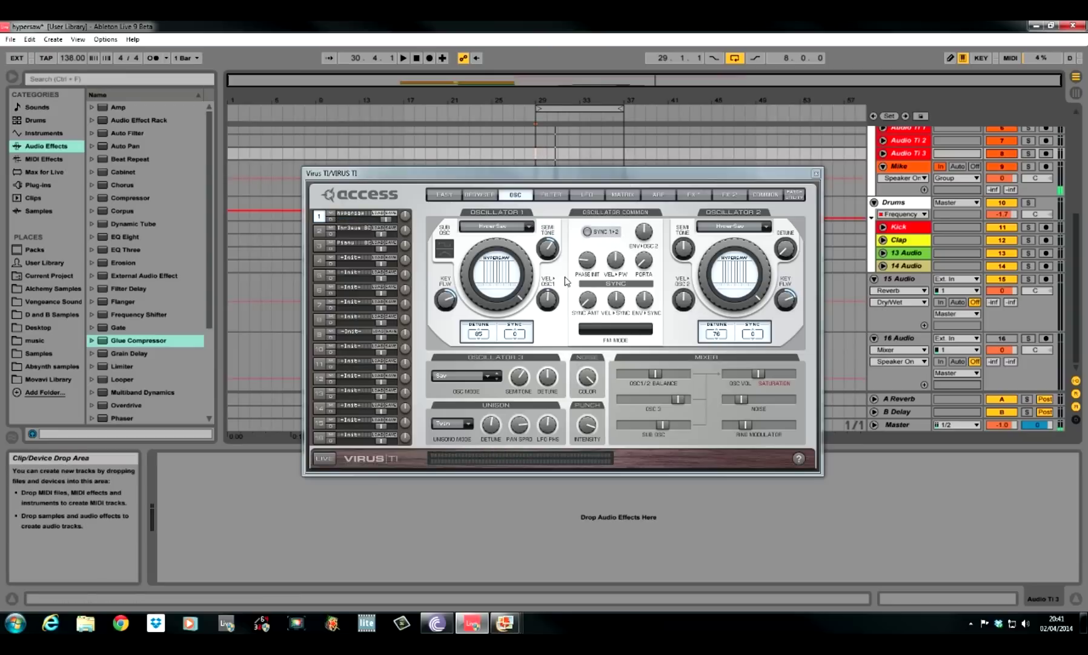
pyautogui.click(540, 152)
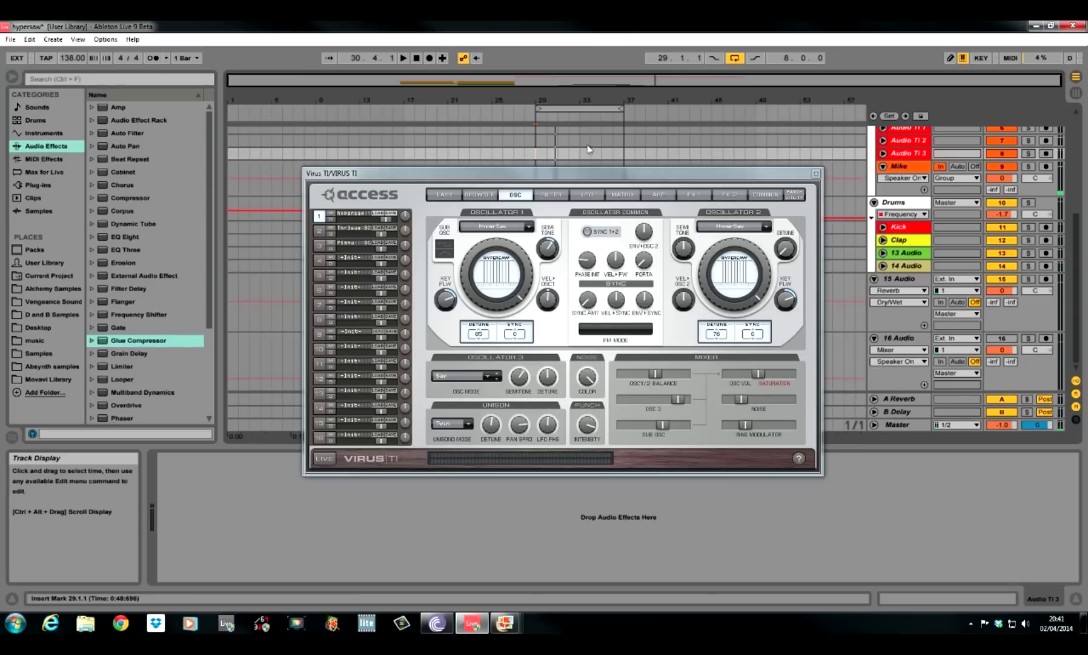
pyautogui.click(352, 255)
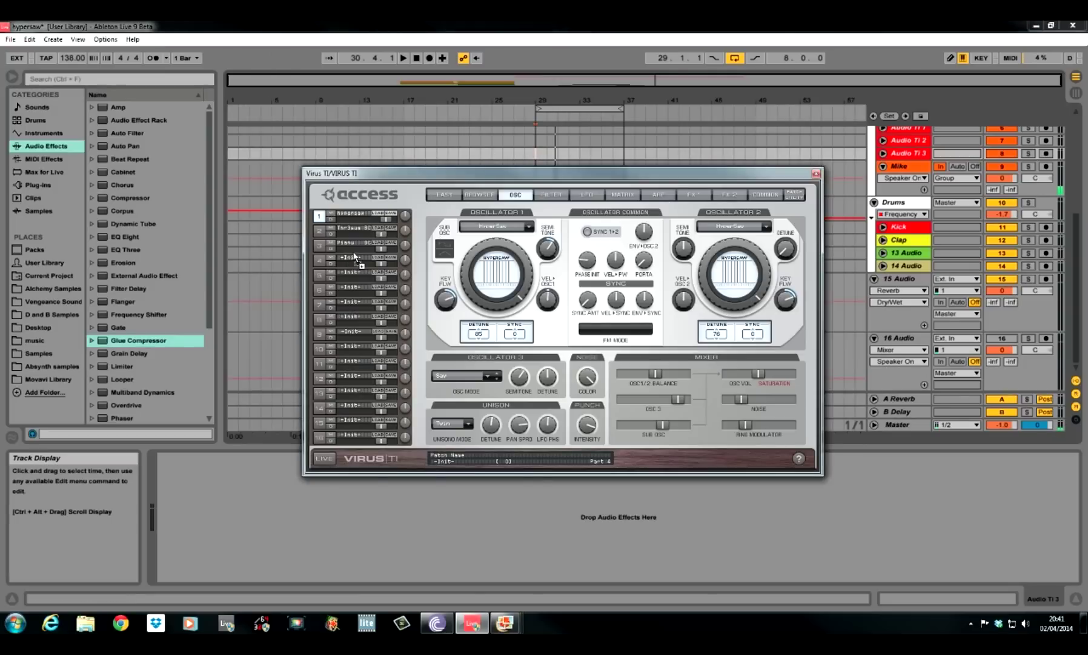
pyautogui.moveTo(352, 255); pyautogui.dragTo(366, 214)
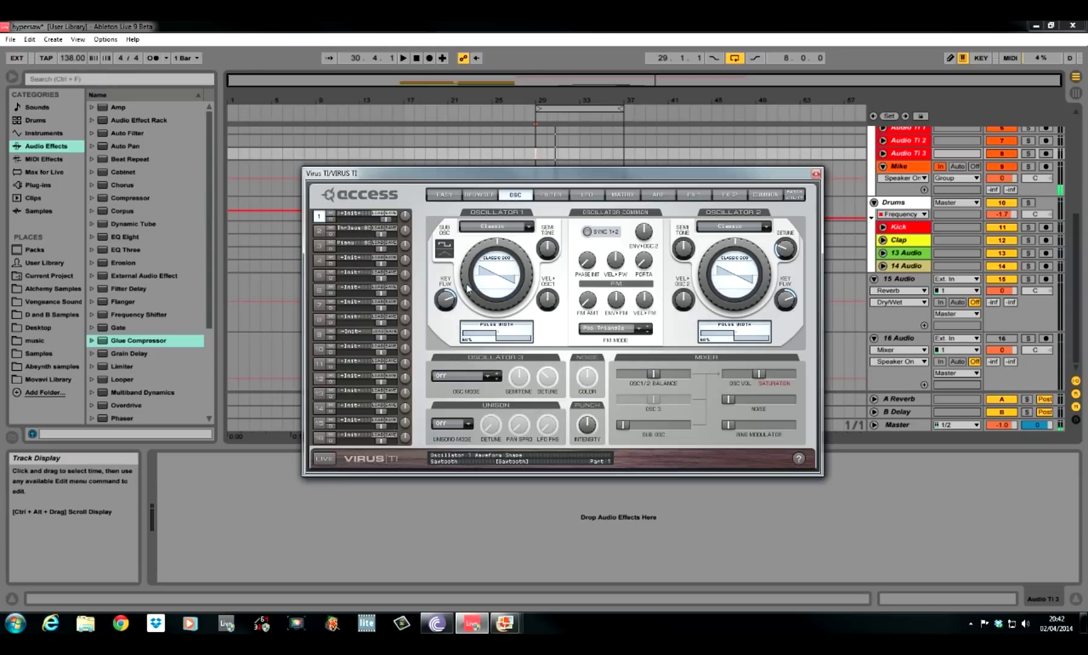
# - Set both Oscillator 1 and Oscillator 2 models to HyperSaw
pyautogui.click(536, 227)
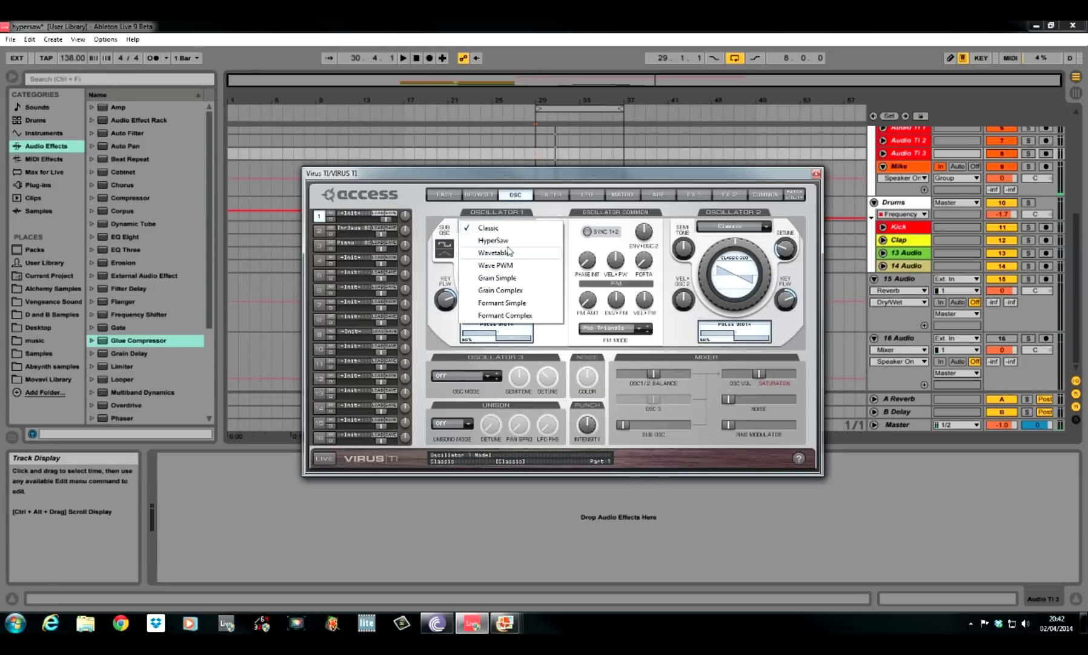
pyautogui.click(493, 237)
pyautogui.click(755, 226)
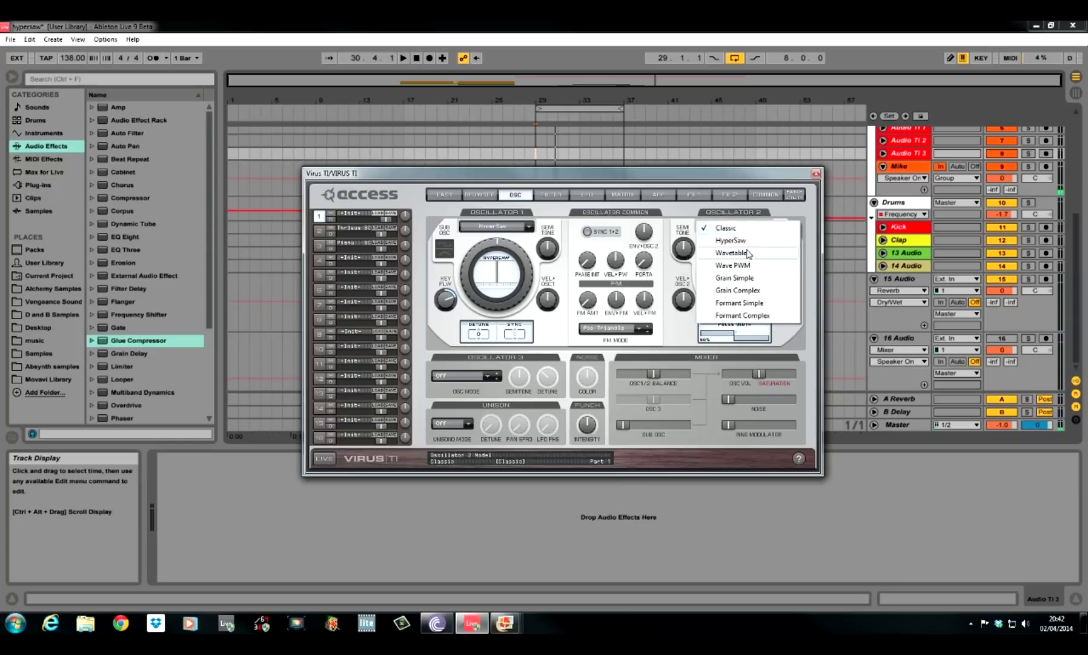
pyautogui.click(751, 242)
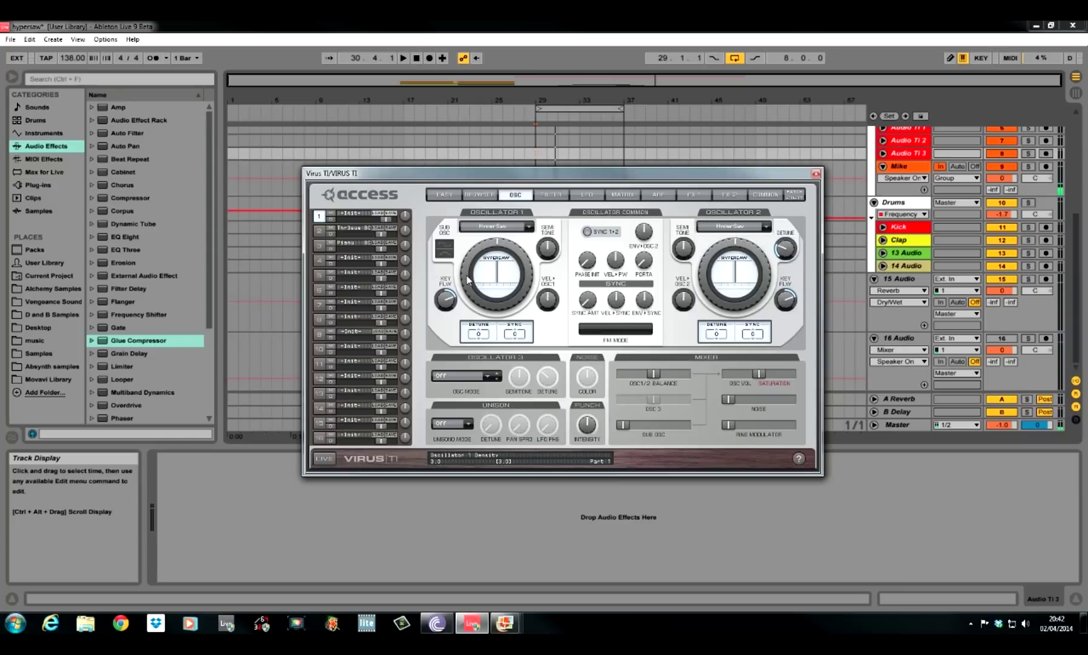
# - Raise Oscillator 1 HyperSaw density and detune the two oscillators to 65 and 76
pyautogui.moveTo(468, 279); pyautogui.dragTo(465, 241)
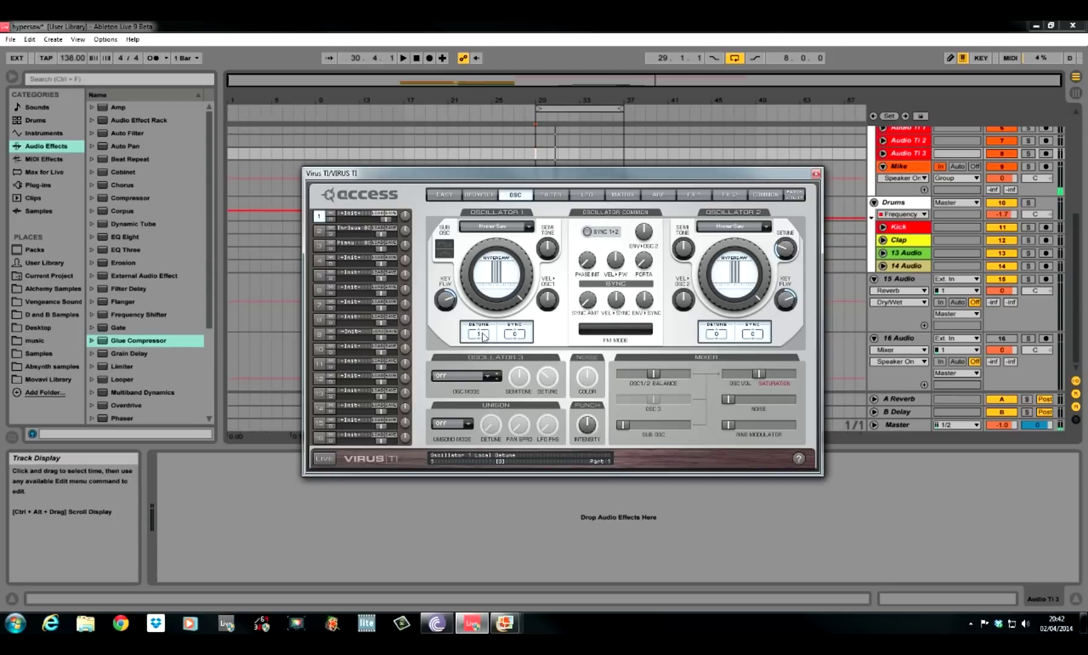
pyautogui.moveTo(483, 335); pyautogui.dragTo(490, 152)
pyautogui.moveTo(729, 334); pyautogui.dragTo(732, 170)
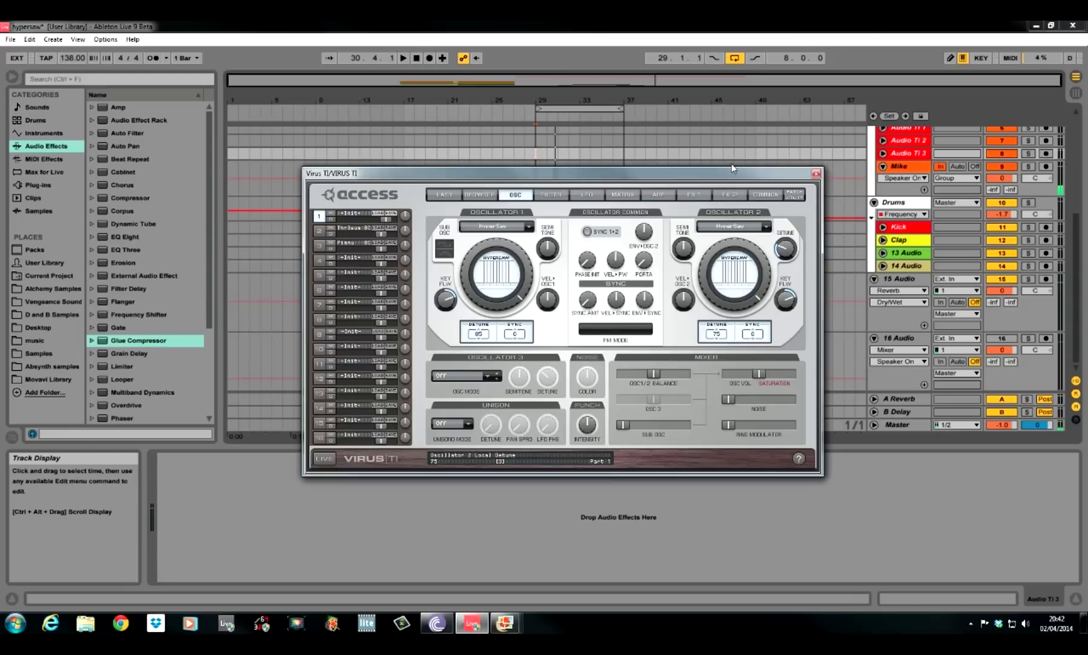
pyautogui.moveTo(732, 166); pyautogui.dragTo(733, 167)
# - Set oscillator phase init to 18 and make Oscillator 3 a Saw
pyautogui.moveTo(798, 254)
pyautogui.moveTo(585, 264); pyautogui.dragTo(583, 241)
pyautogui.click(488, 377)
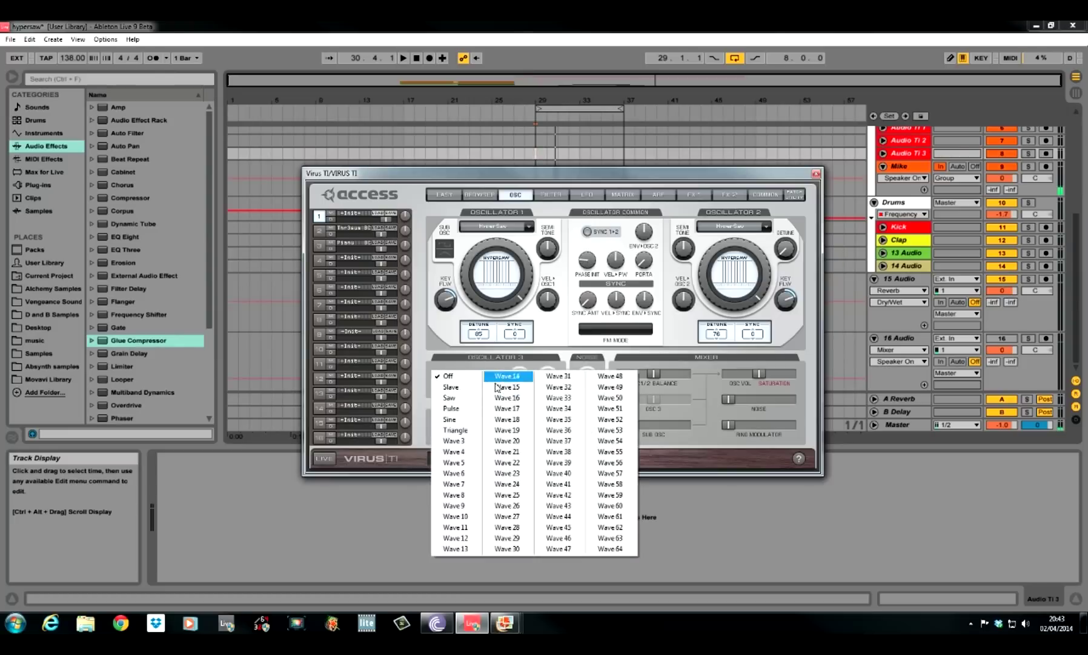
pyautogui.click(449, 397)
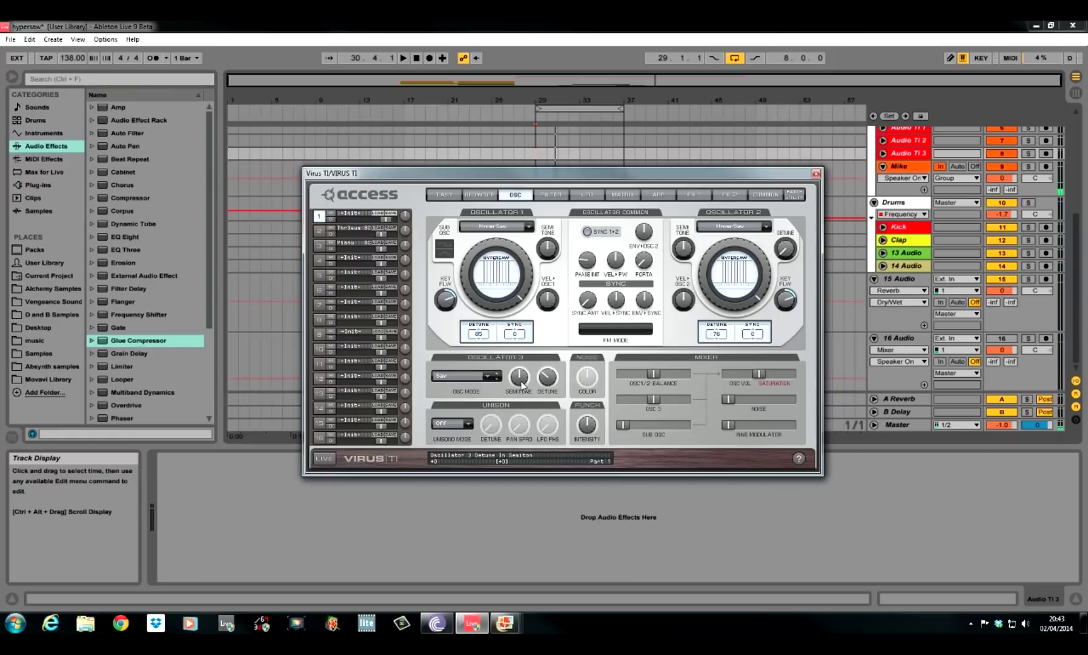
# - Transpose Oscillator 3 up 12 semitones, fine-detune it to -51, and set playback start at bar 29
pyautogui.moveTo(524, 382); pyautogui.dragTo(523, 367)
pyautogui.moveTo(555, 390); pyautogui.dragTo(551, 365)
pyautogui.click(537, 138)
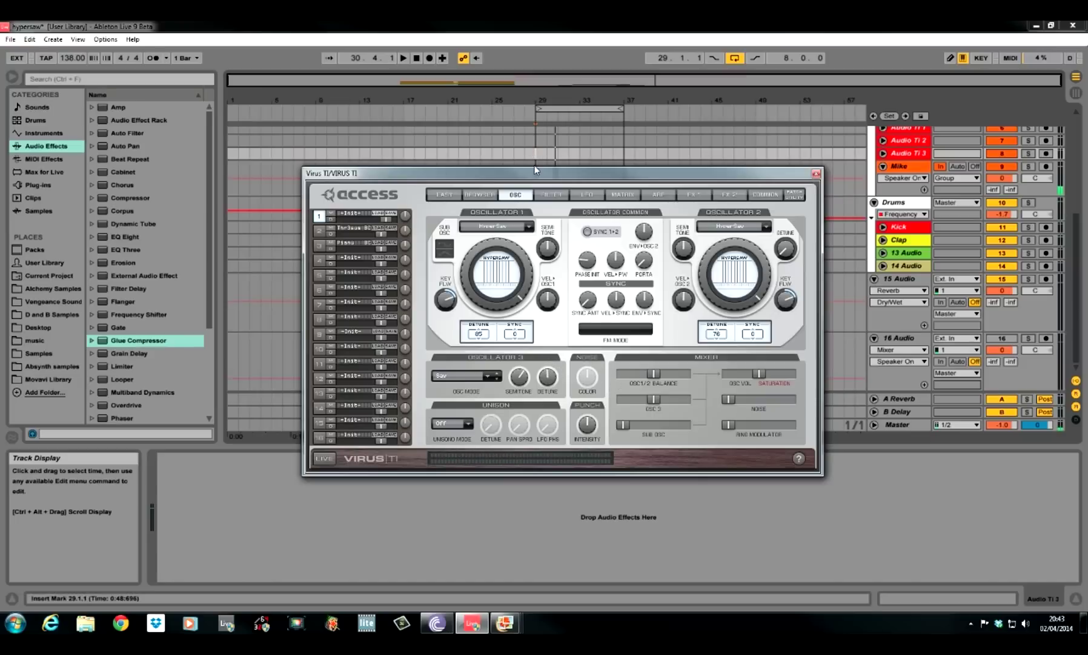
# - Play from bar 29 to hear the two HyperSaws layered with the detuned Saw oscillator
pyautogui.click(540, 154)
pyautogui.press('space')
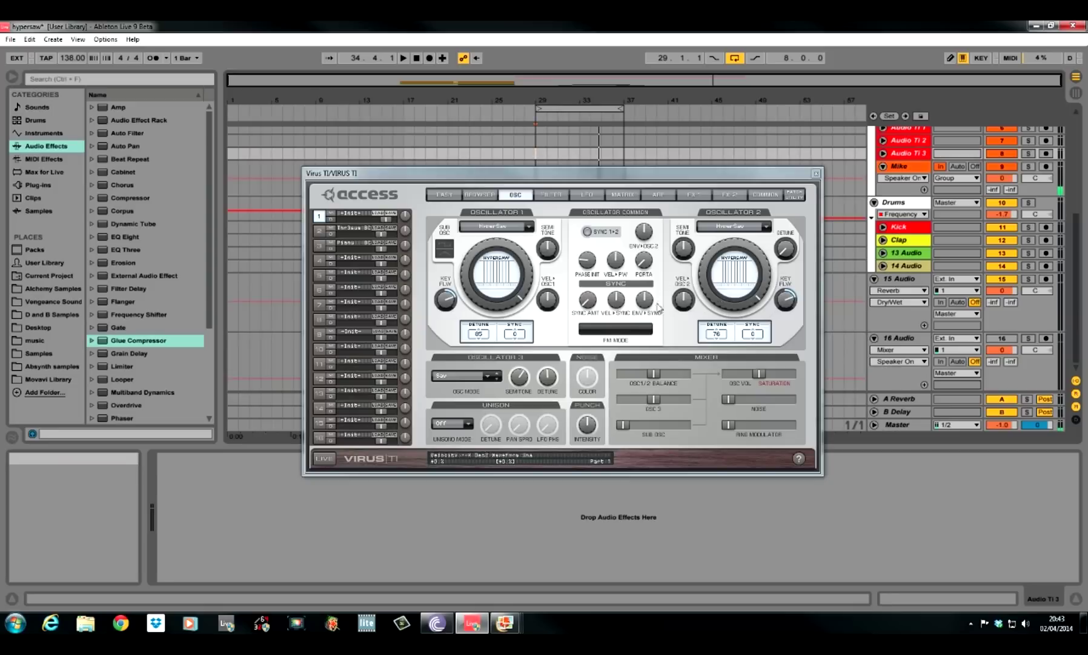
# - Set noise volume 22, noise colour +63, Punch 100% and sub oscillator volume 58
pyautogui.click(727, 398)
pyautogui.moveTo(727, 398); pyautogui.dragTo(743, 398)
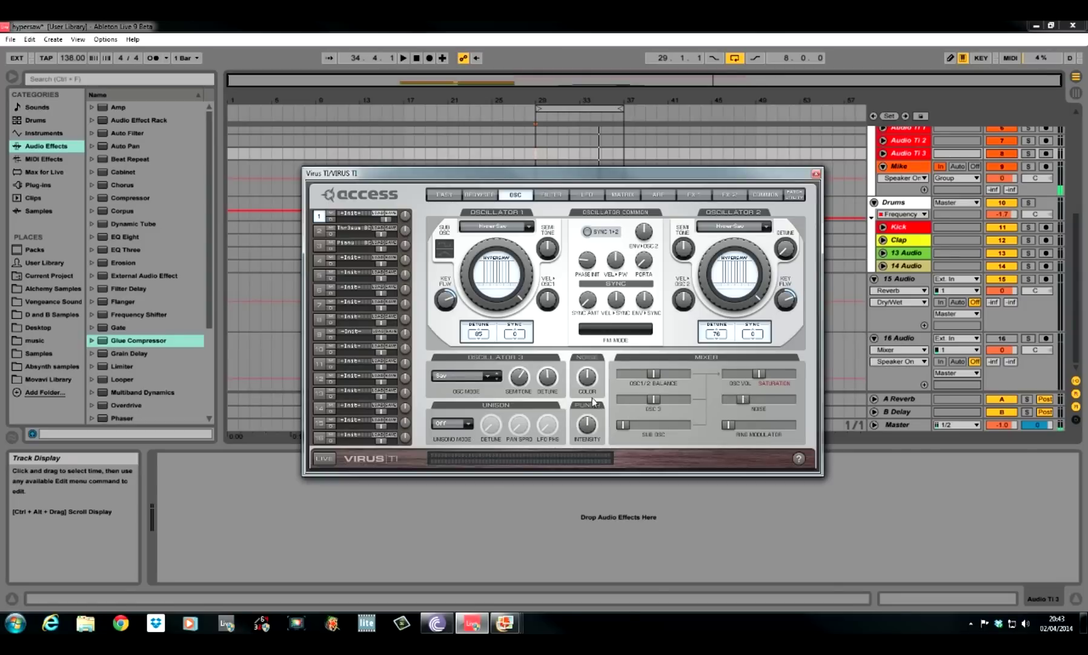
pyautogui.moveTo(585, 374)
pyautogui.mouseDown()
pyautogui.moveTo(591, 347)
pyautogui.moveTo(582, 374)
pyautogui.mouseUp()
pyautogui.moveTo(588, 428); pyautogui.dragTo(587, 380)
pyautogui.moveTo(624, 422); pyautogui.dragTo(667, 425)
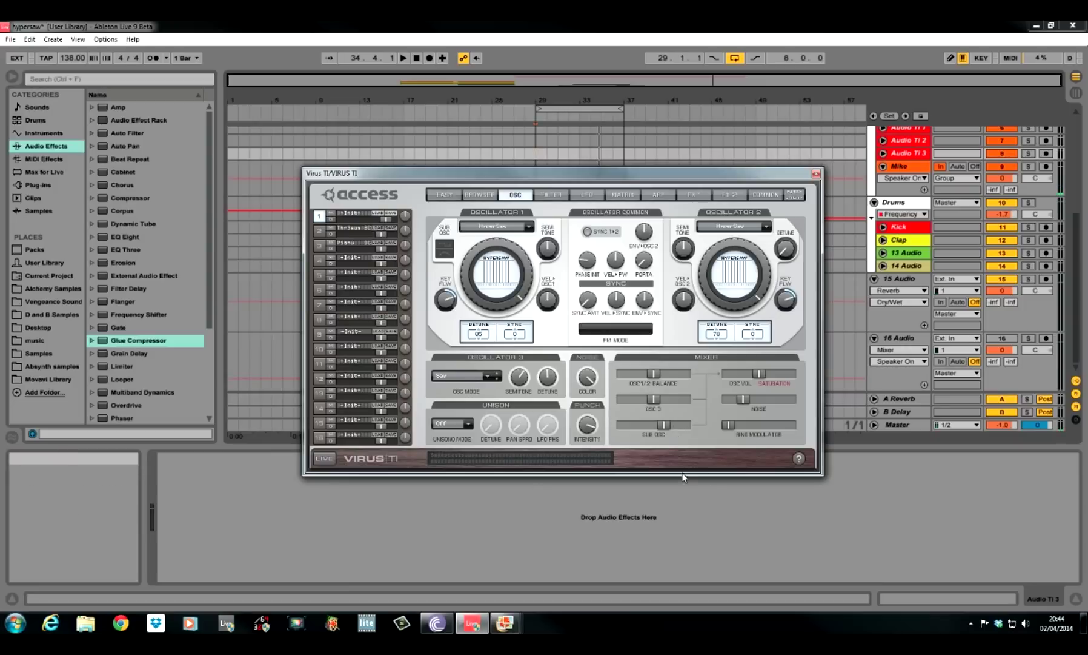
pyautogui.moveTo(728, 433)
# - Set the Unison mode to Twin
pyautogui.click(469, 428)
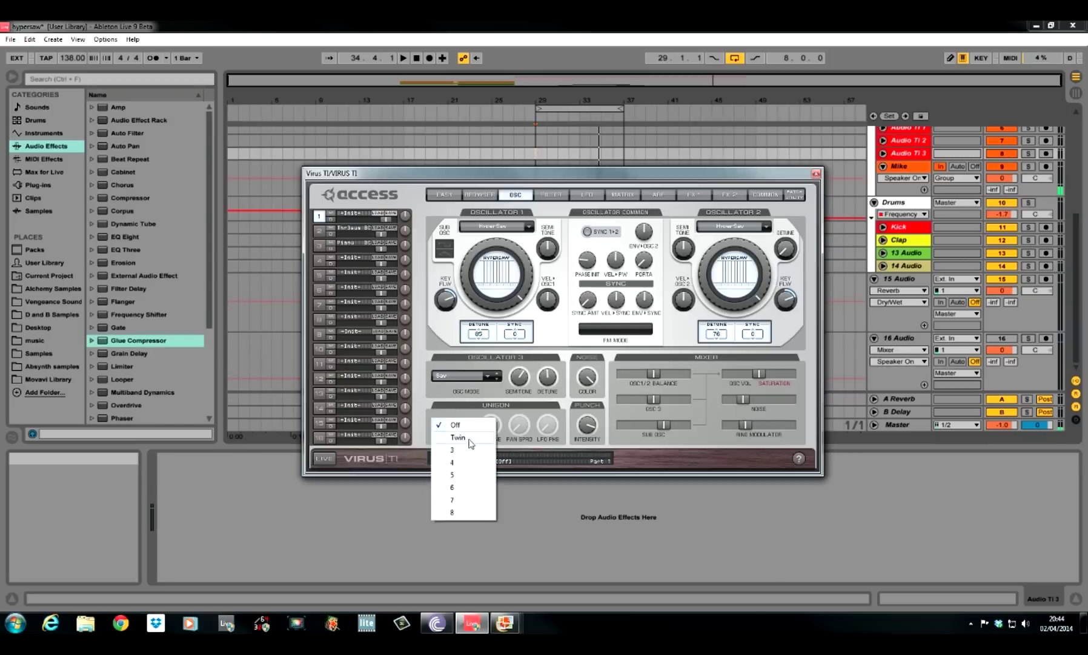
pyautogui.click(470, 439)
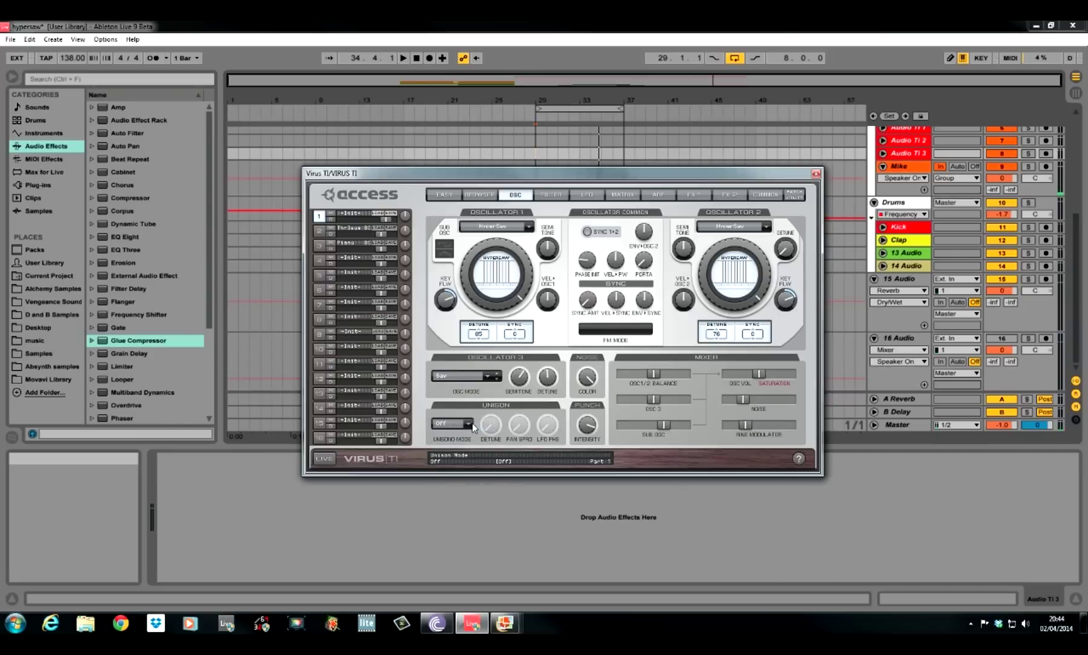
pyautogui.click(471, 424)
pyautogui.click(459, 437)
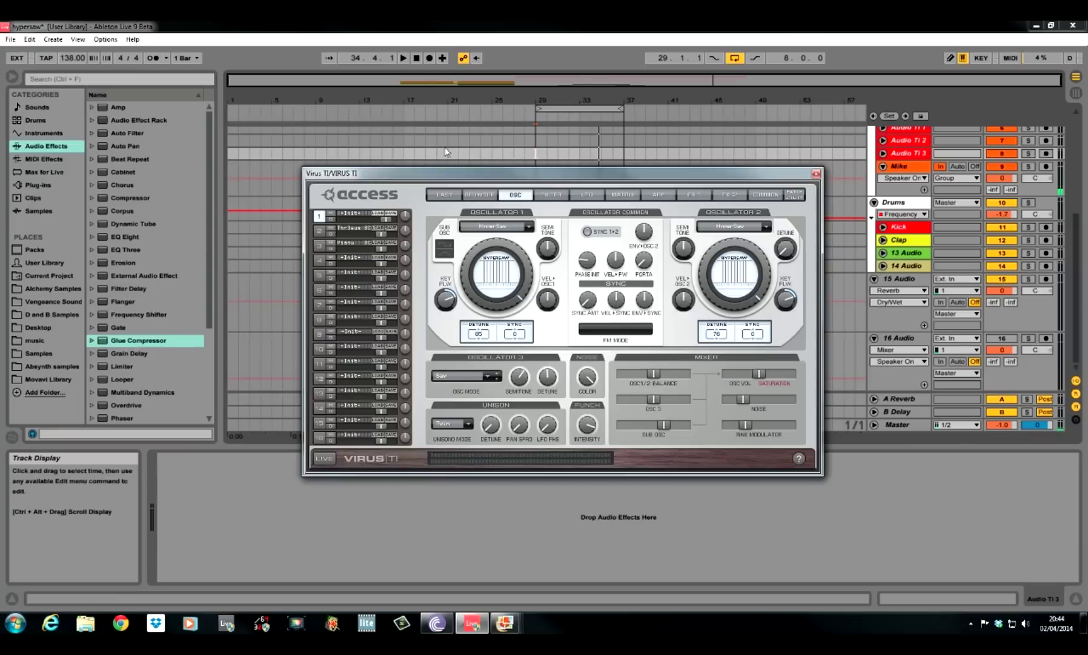
pyautogui.click(463, 424)
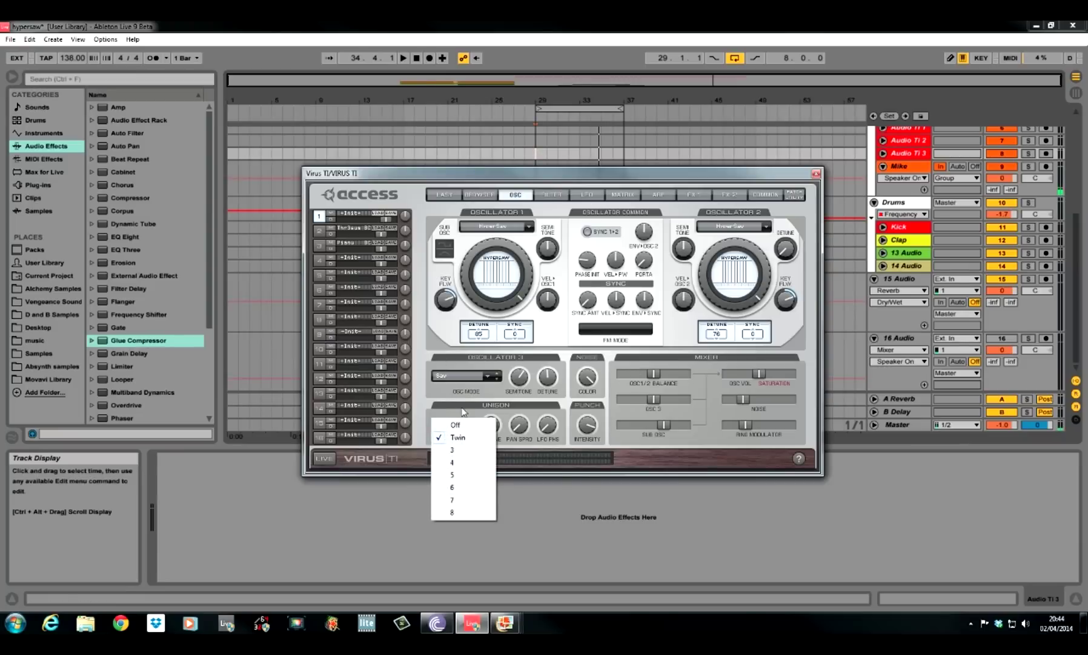
pyautogui.click(465, 433)
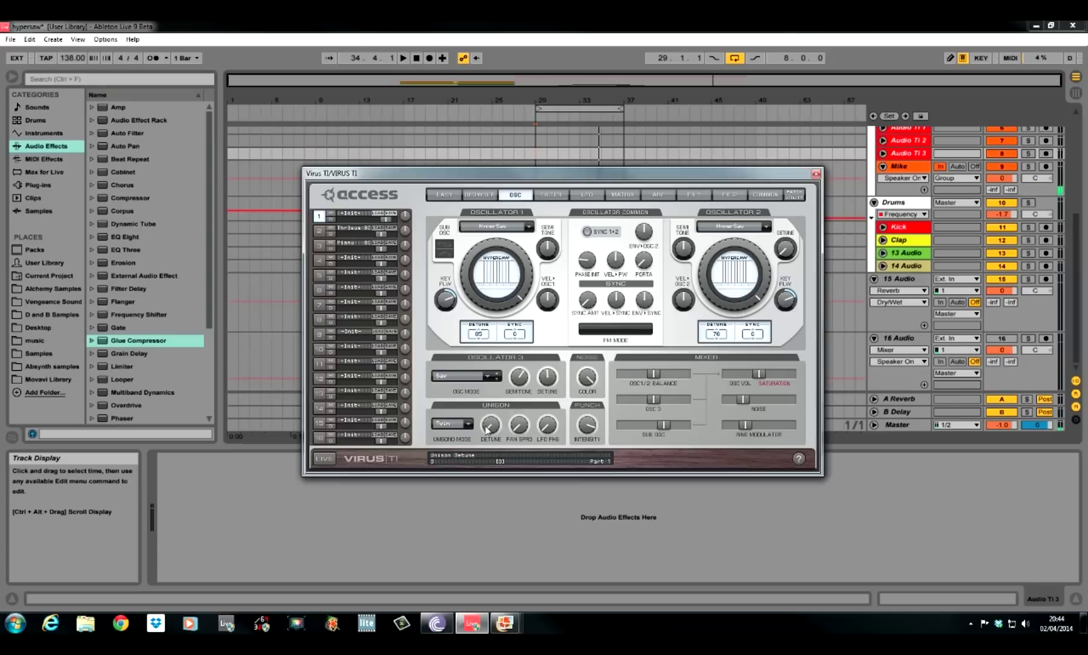
# - Raise unison detune, pan spread 78.9% and LFO phase -13, then stop playback
pyautogui.moveTo(490, 430); pyautogui.dragTo(493, 376)
pyautogui.moveTo(522, 383); pyautogui.dragTo(526, 340)
pyautogui.moveTo(551, 428); pyautogui.dragTo(545, 378)
pyautogui.press('space')
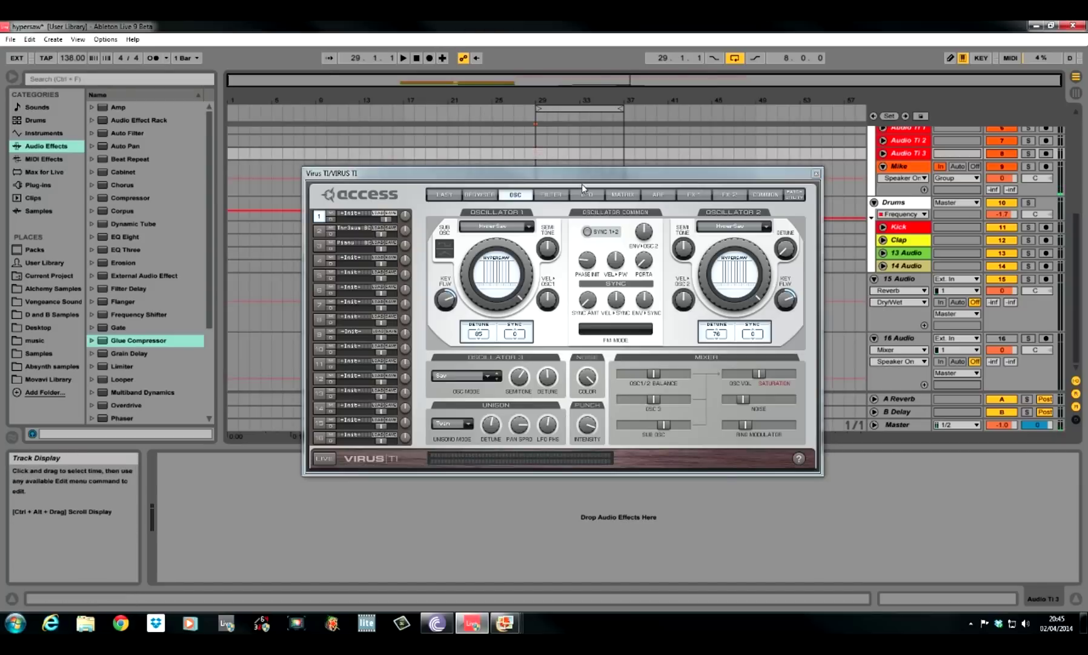
pyautogui.press('space')
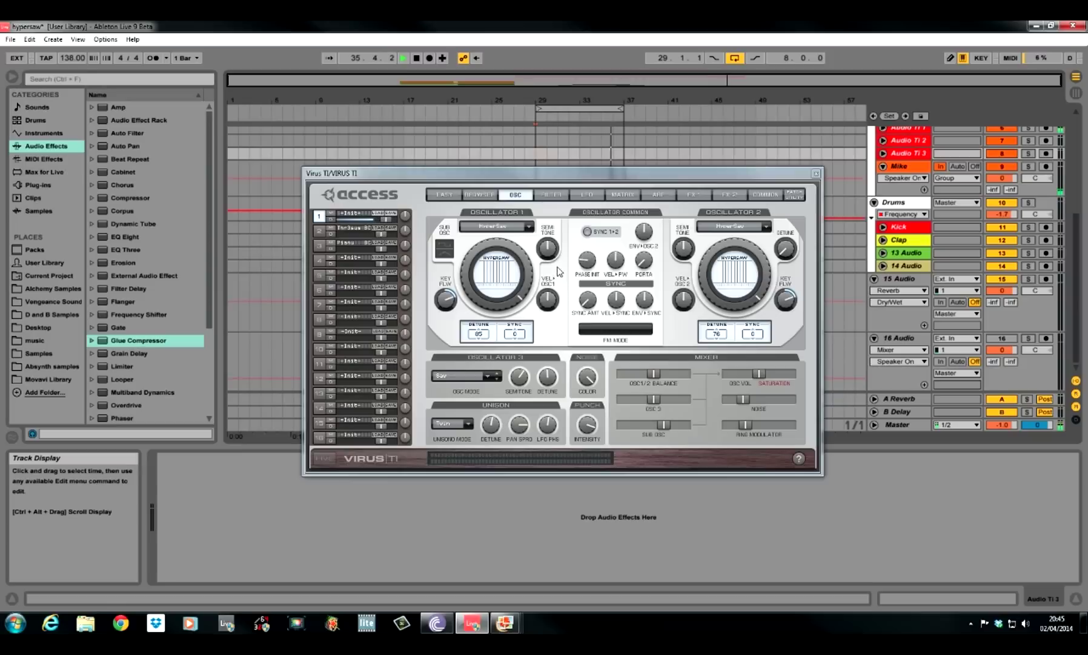
pyautogui.press('space')
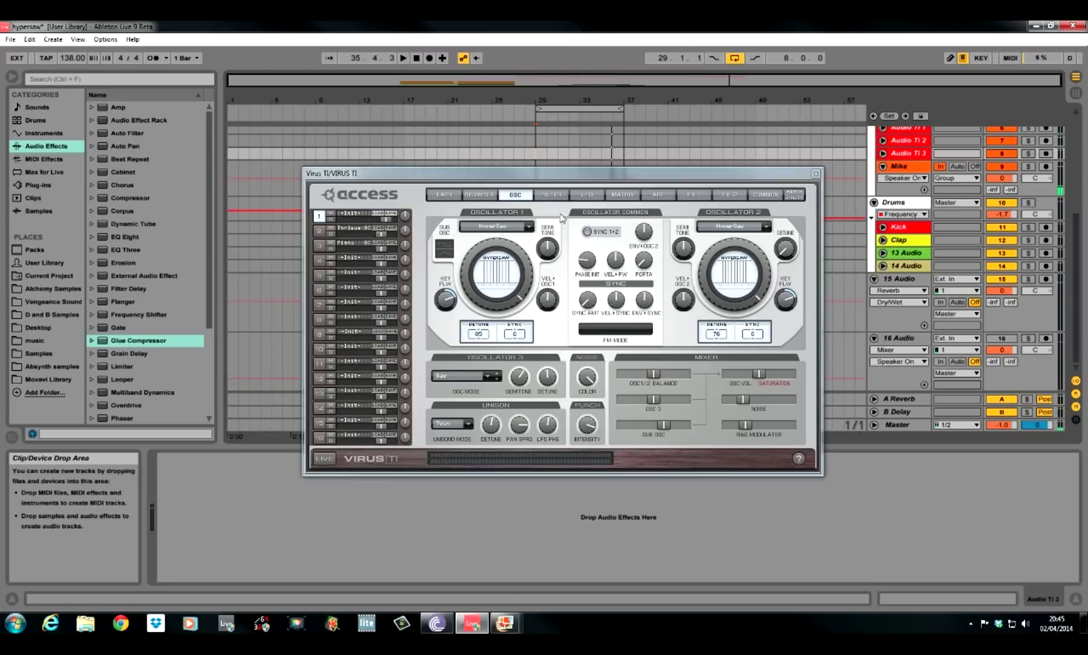
# - Set Filter 1 cutoff to 103, envelope amount 20.3% and resonance 30
pyautogui.click(551, 194)
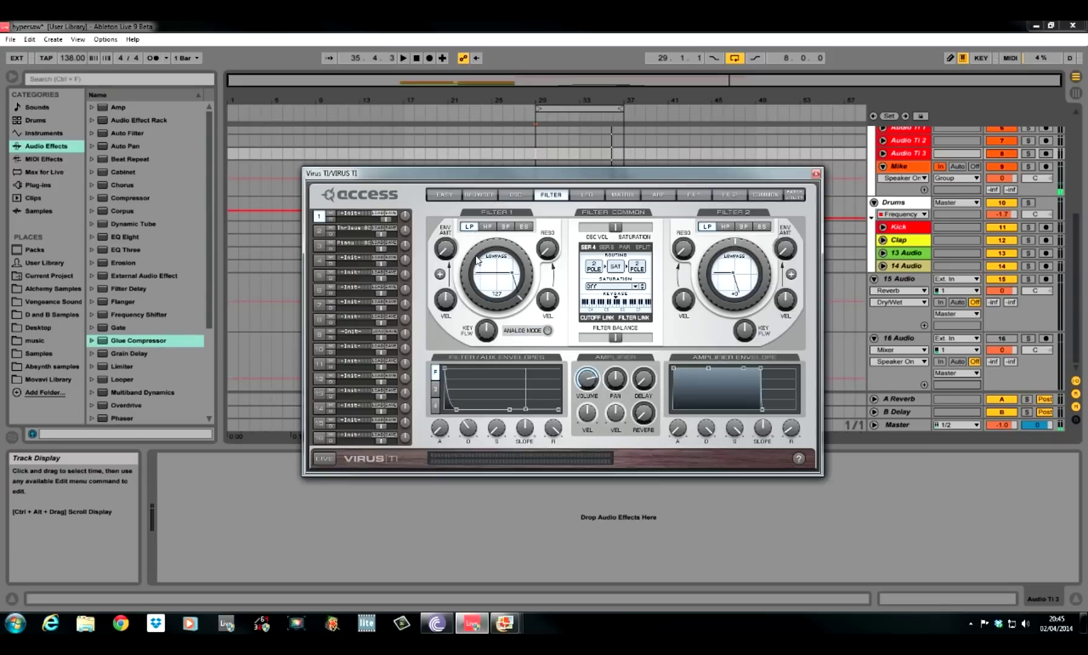
pyautogui.moveTo(476, 273); pyautogui.dragTo(474, 280)
pyautogui.moveTo(446, 258); pyautogui.dragTo(440, 224)
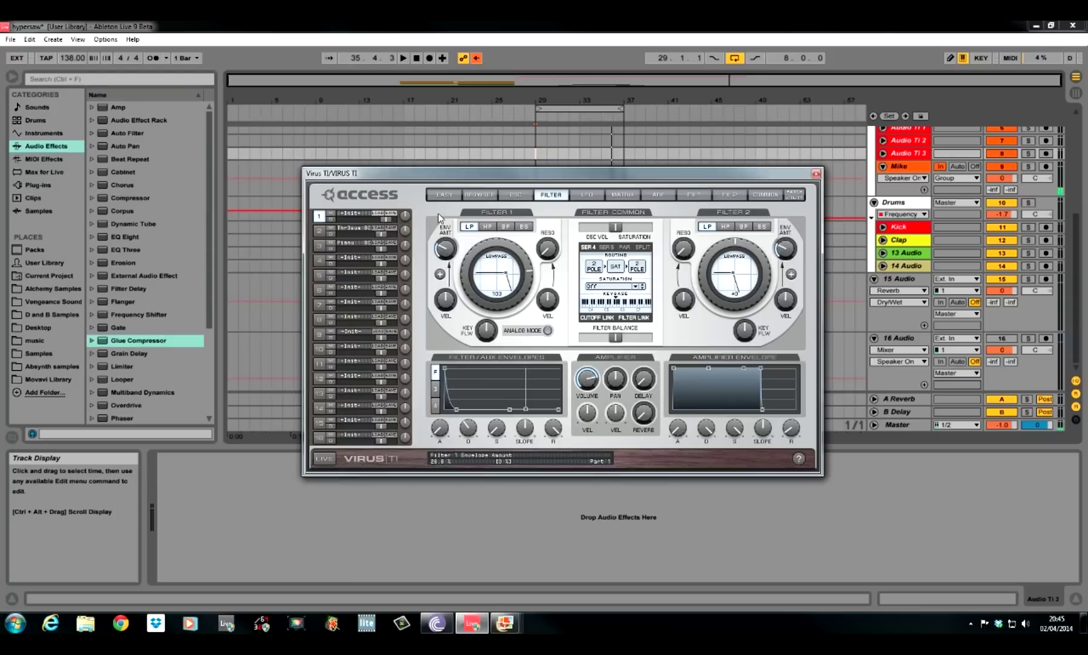
pyautogui.moveTo(544, 250); pyautogui.dragTo(544, 225)
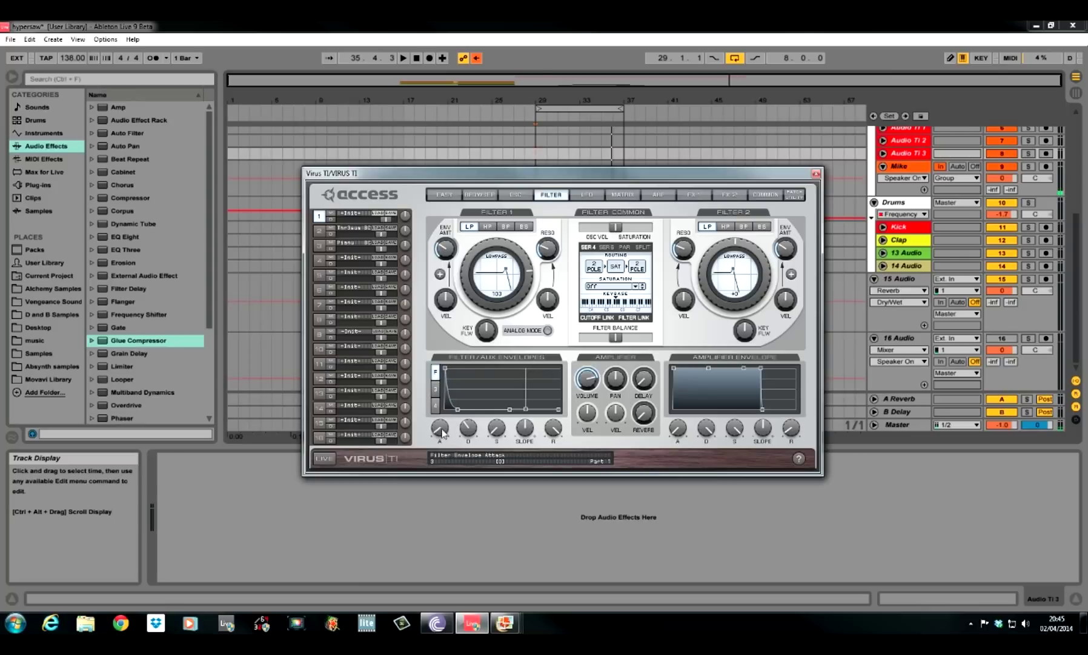
# - Set the filter envelope sustain to 58.2% and sustain slope to -35
pyautogui.scroll(3, 443, 432)
pyautogui.moveTo(497, 431); pyautogui.dragTo(505, 374)
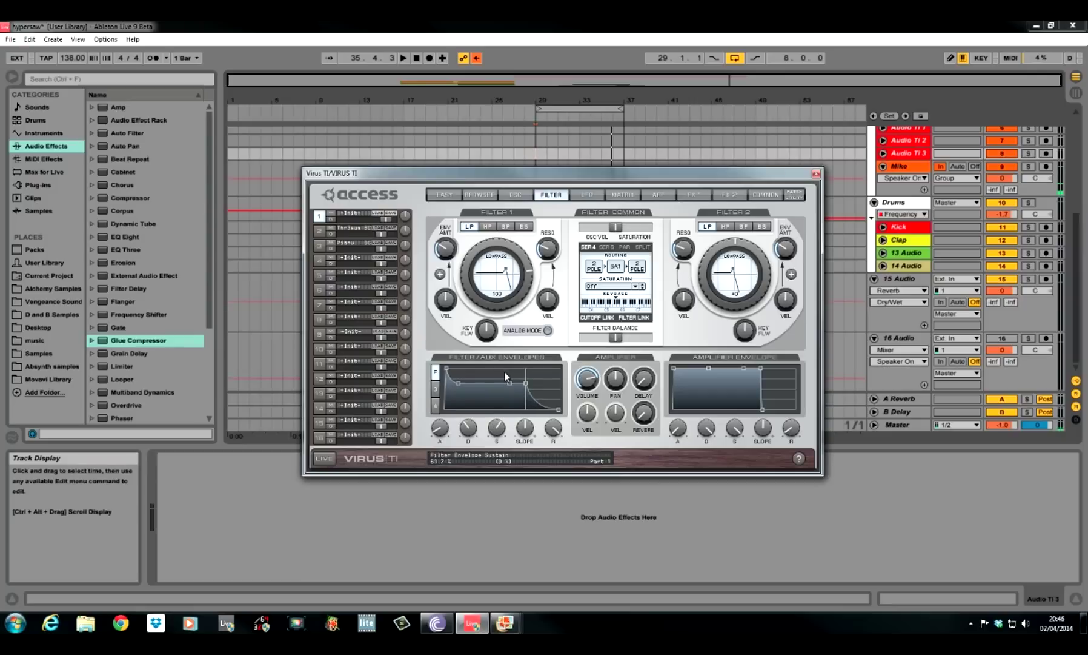
pyautogui.moveTo(525, 445); pyautogui.dragTo(530, 444)
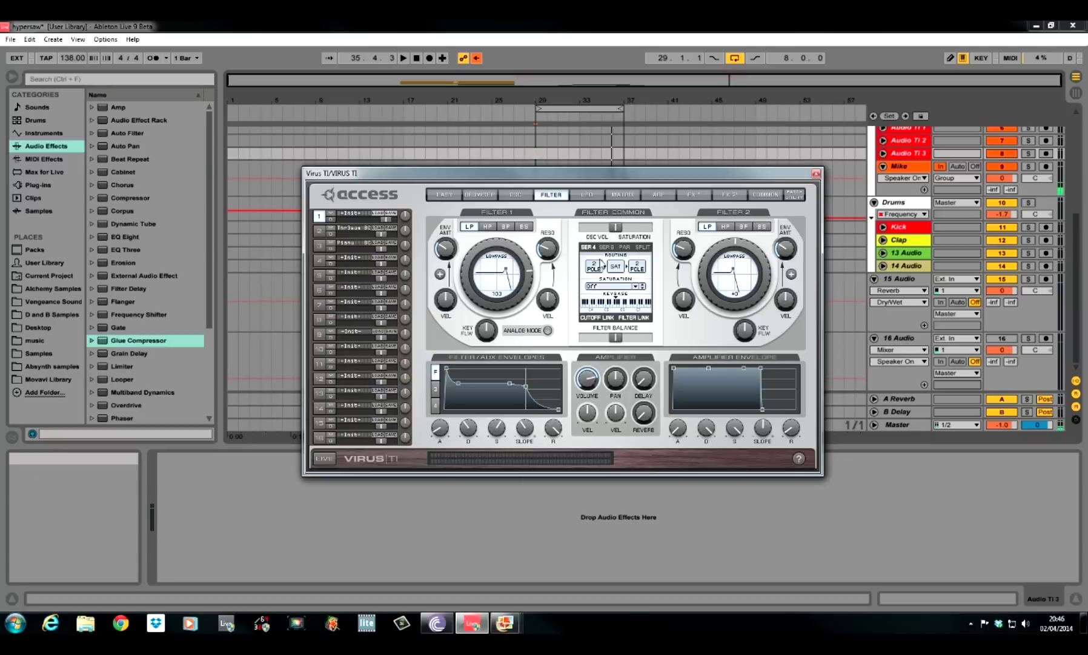
# - Switch Filter 2 to band-stop, adjust its cutoff offset, and open the saturation type list
pyautogui.click(762, 227)
pyautogui.moveTo(722, 254); pyautogui.dragTo(766, 259)
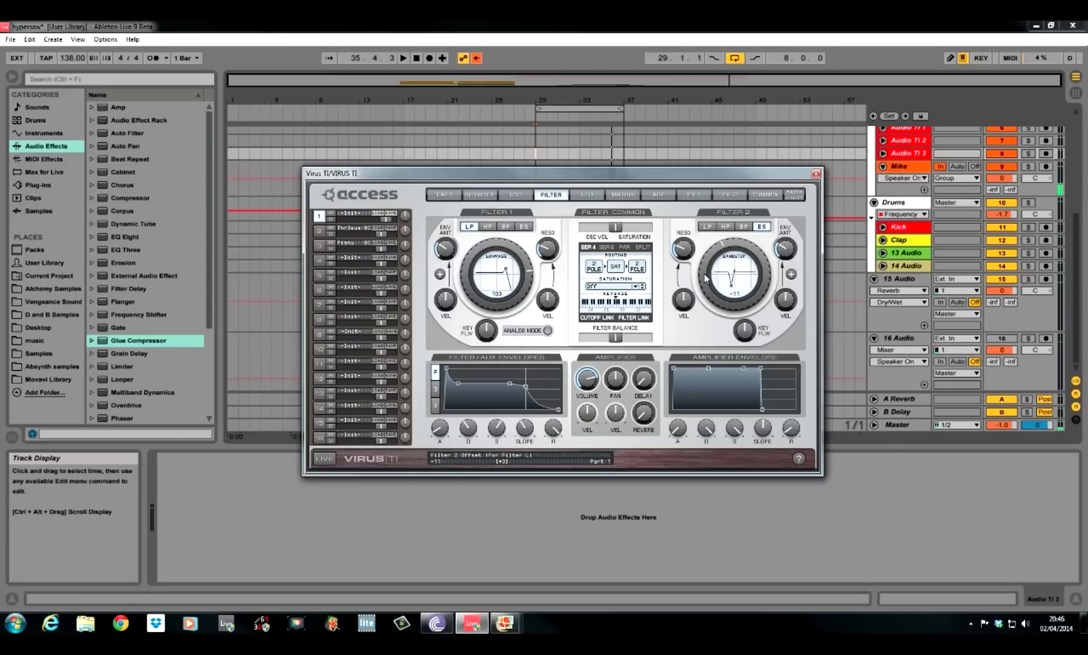
pyautogui.moveTo(706, 278)
pyautogui.mouseDown()
pyautogui.moveTo(718, 228)
pyautogui.moveTo(710, 325)
pyautogui.moveTo(712, 238)
pyautogui.moveTo(717, 280)
pyautogui.moveTo(723, 264)
pyautogui.mouseUp()
pyautogui.moveTo(730, 249)
pyautogui.mouseDown()
pyautogui.moveTo(721, 283)
pyautogui.moveTo(722, 236)
pyautogui.moveTo(716, 301)
pyautogui.moveTo(719, 242)
pyautogui.mouseUp()
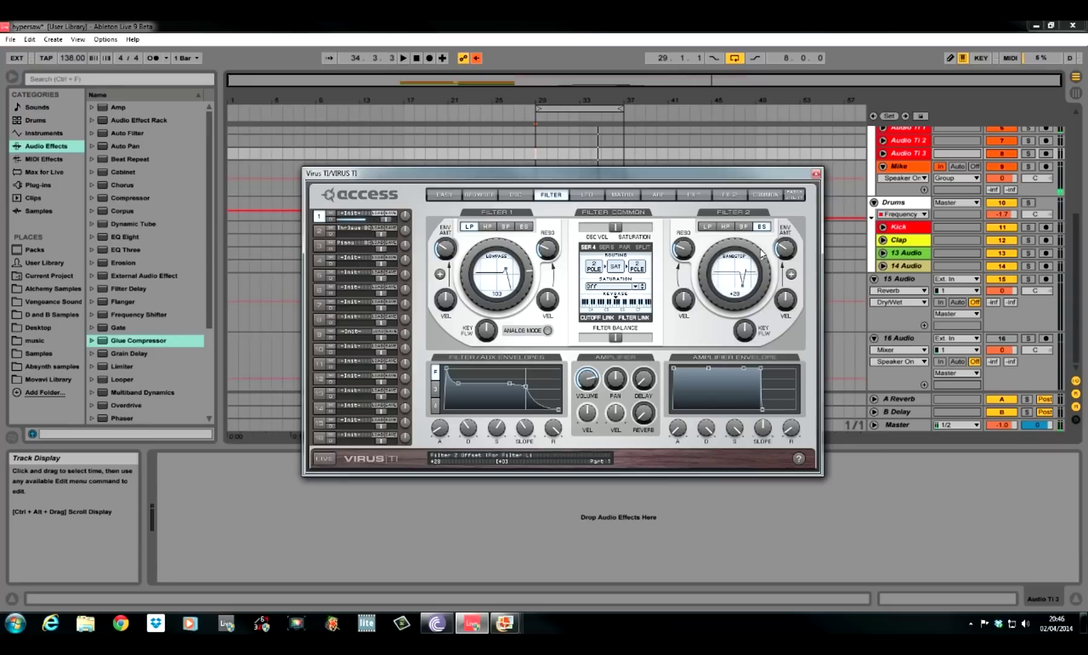
pyautogui.moveTo(708, 290)
pyautogui.moveTo(721, 255); pyautogui.dragTo(712, 282)
pyautogui.scroll(-2, 715, 259)
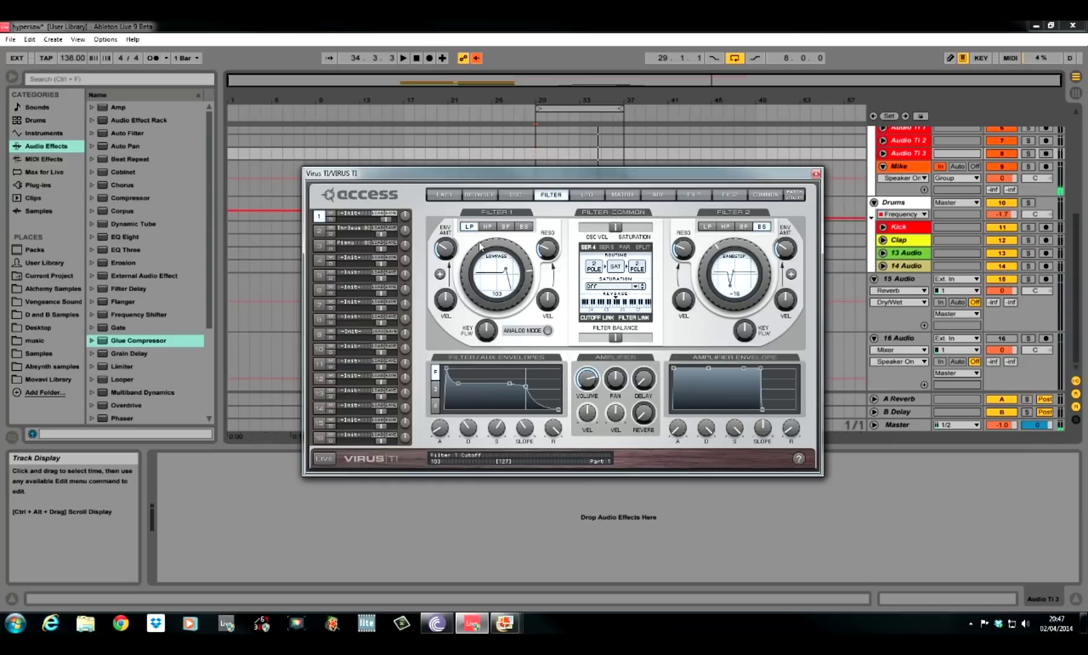
pyautogui.click(636, 287)
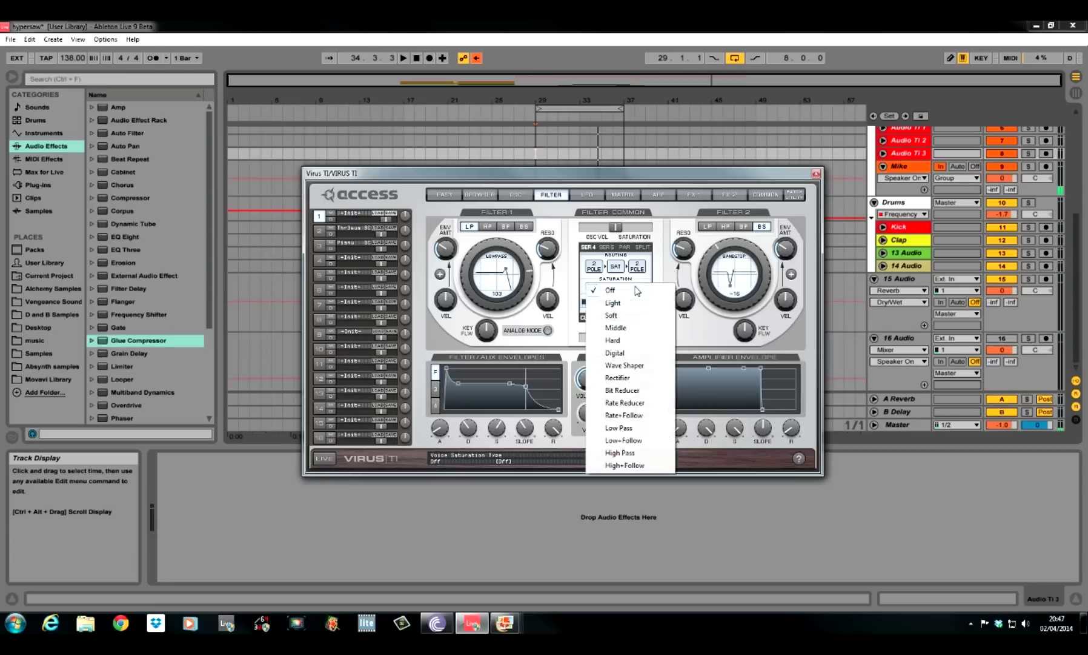
# - Choose Soft saturation, drop the amp envelope decay to 109 and raise its release to 36
pyautogui.click(612, 316)
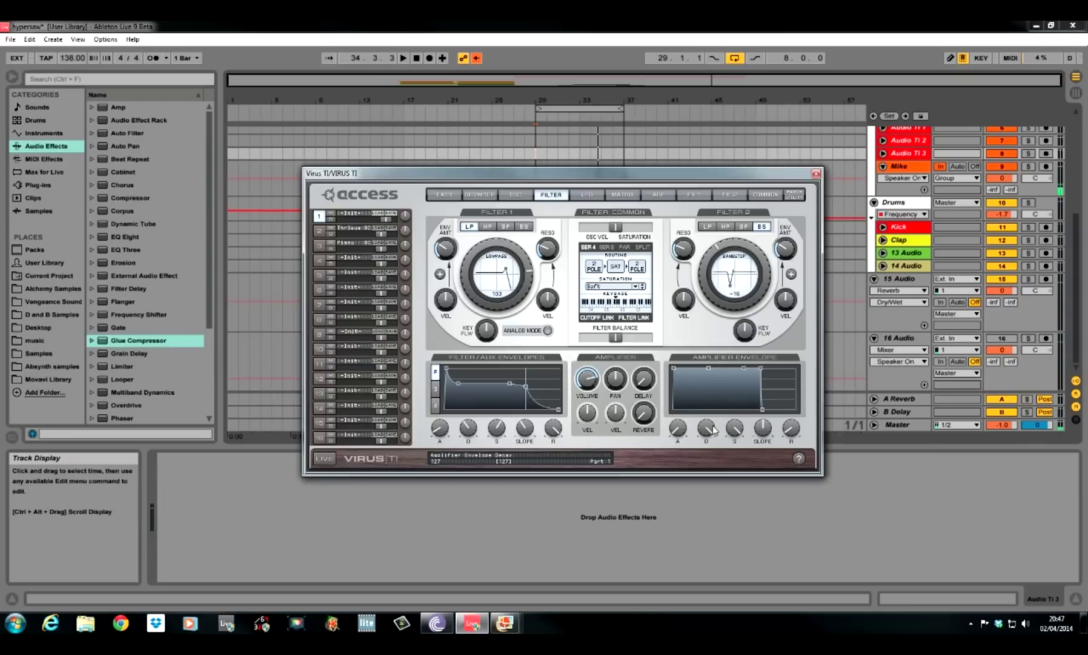
pyautogui.moveTo(713, 436); pyautogui.dragTo(739, 452)
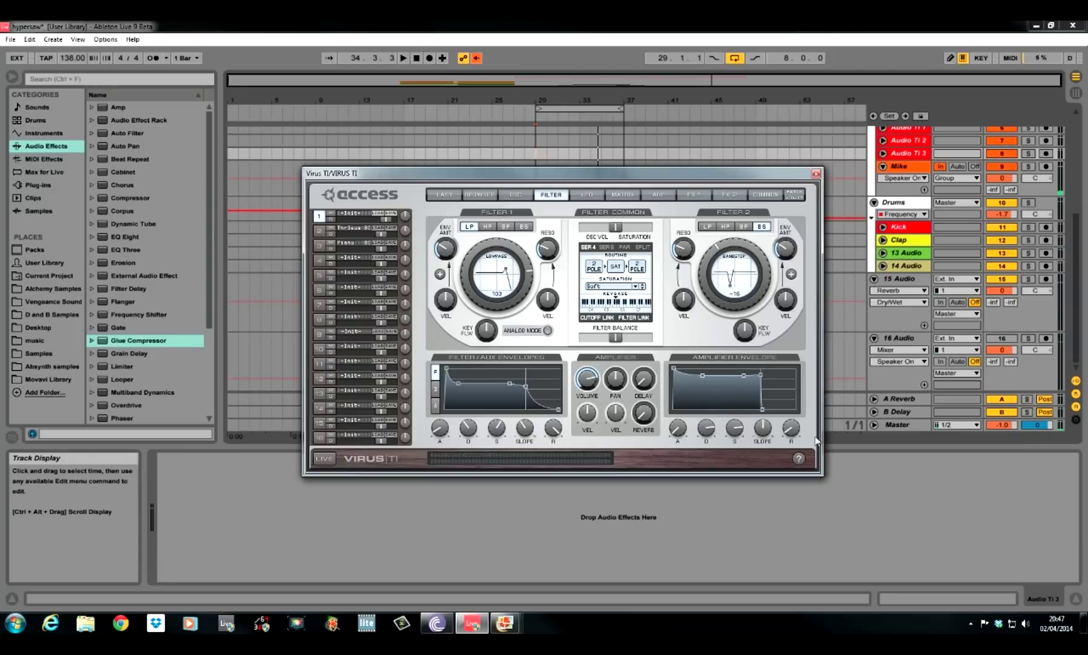
pyautogui.moveTo(791, 429); pyautogui.dragTo(788, 391)
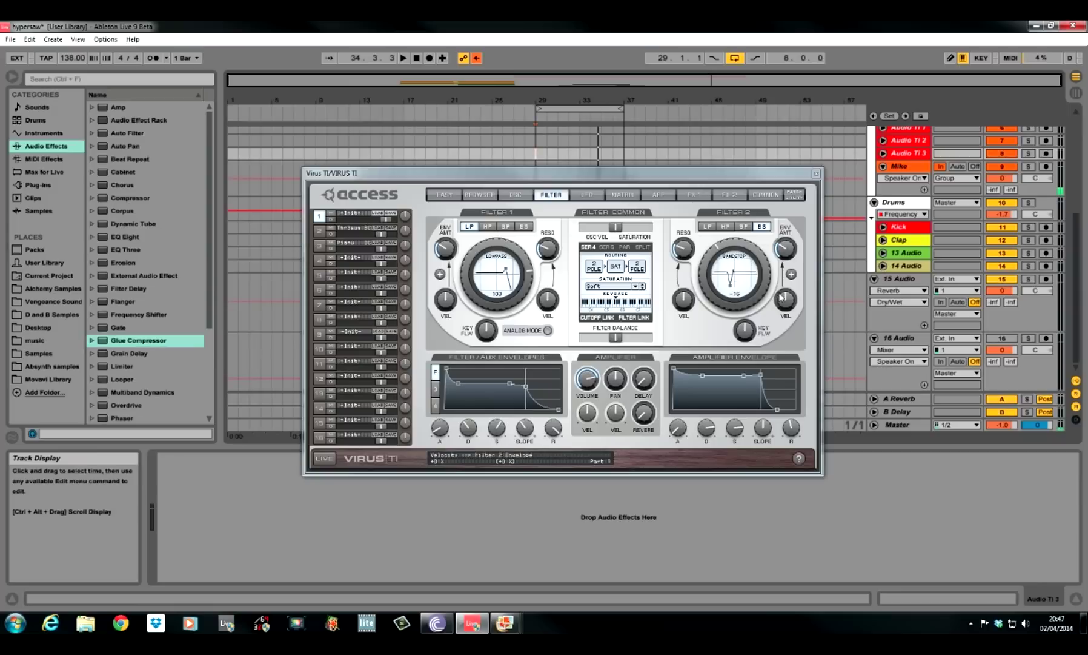
# - Raise Filter 2's cutoff offset to +31
pyautogui.click(587, 194)
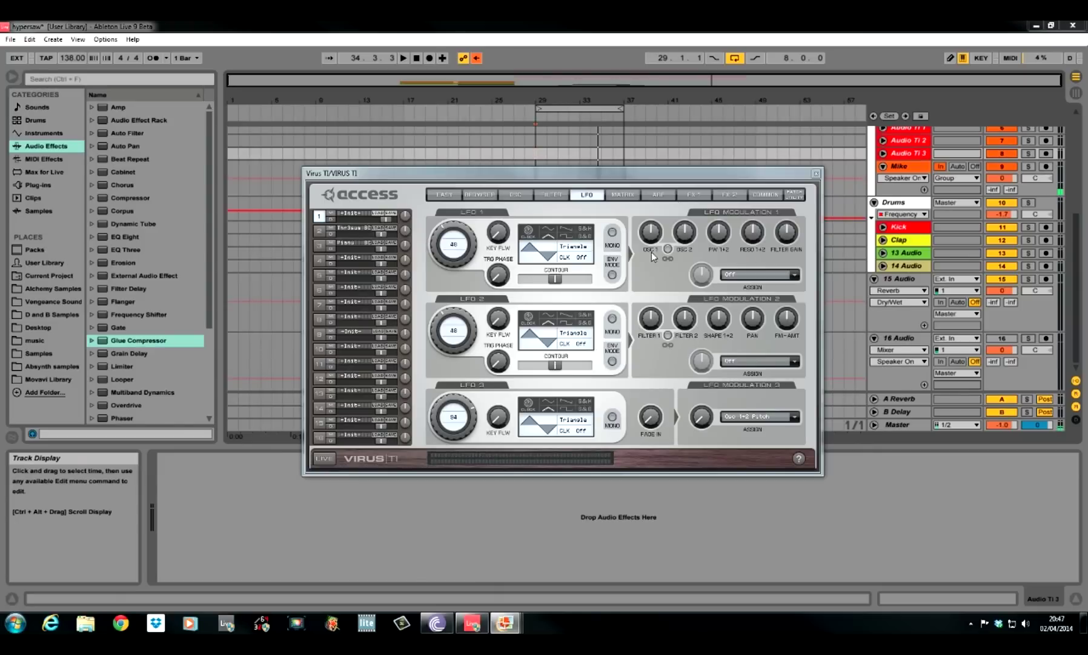
pyautogui.click(552, 194)
pyautogui.moveTo(712, 280)
pyautogui.mouseDown()
pyautogui.moveTo(703, 247)
pyautogui.moveTo(697, 276)
pyautogui.moveTo(706, 266)
pyautogui.mouseUp()
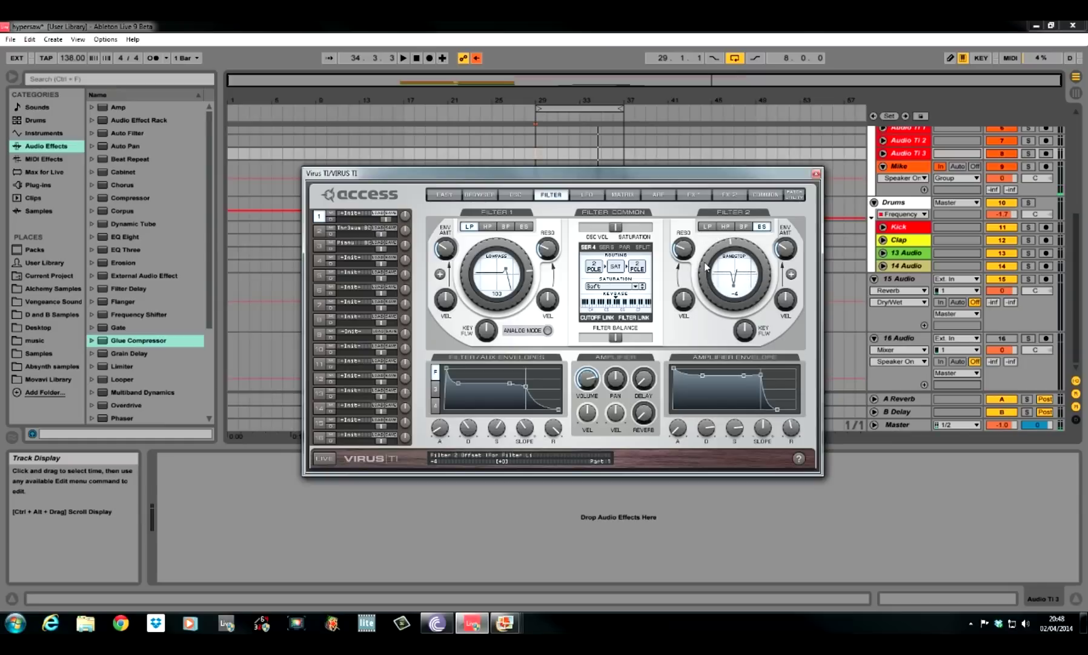
# - Make LFO 2 a 4/1-synced sine modulating Filter 2 by +48.4%
pyautogui.click(593, 195)
pyautogui.moveTo(684, 328); pyautogui.dragTo(683, 298)
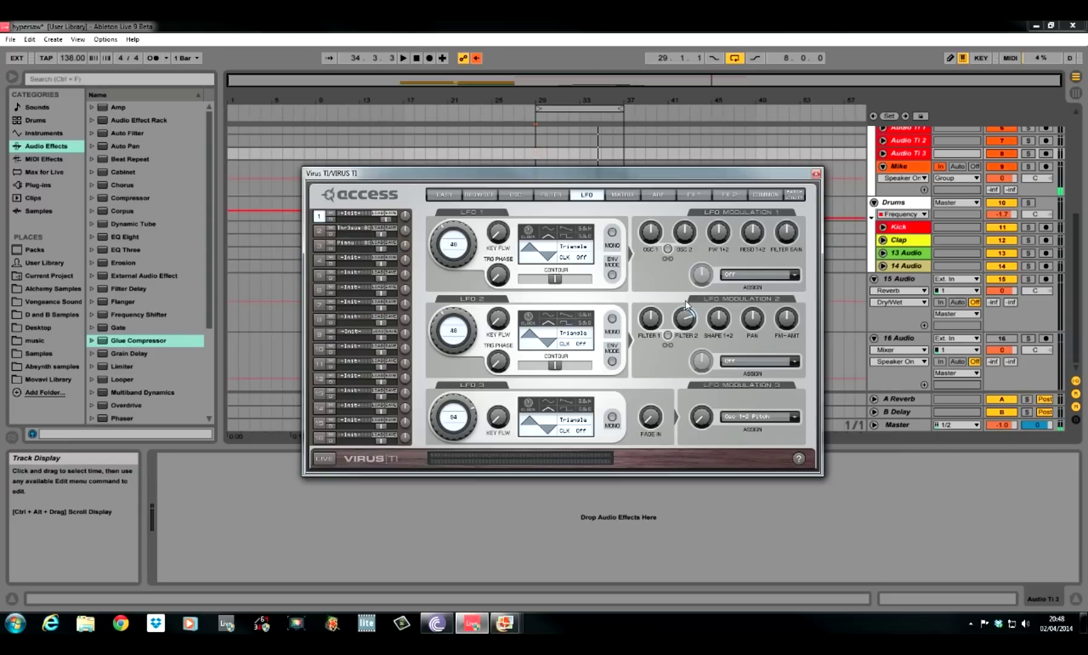
pyautogui.moveTo(547, 333); pyautogui.dragTo(548, 357)
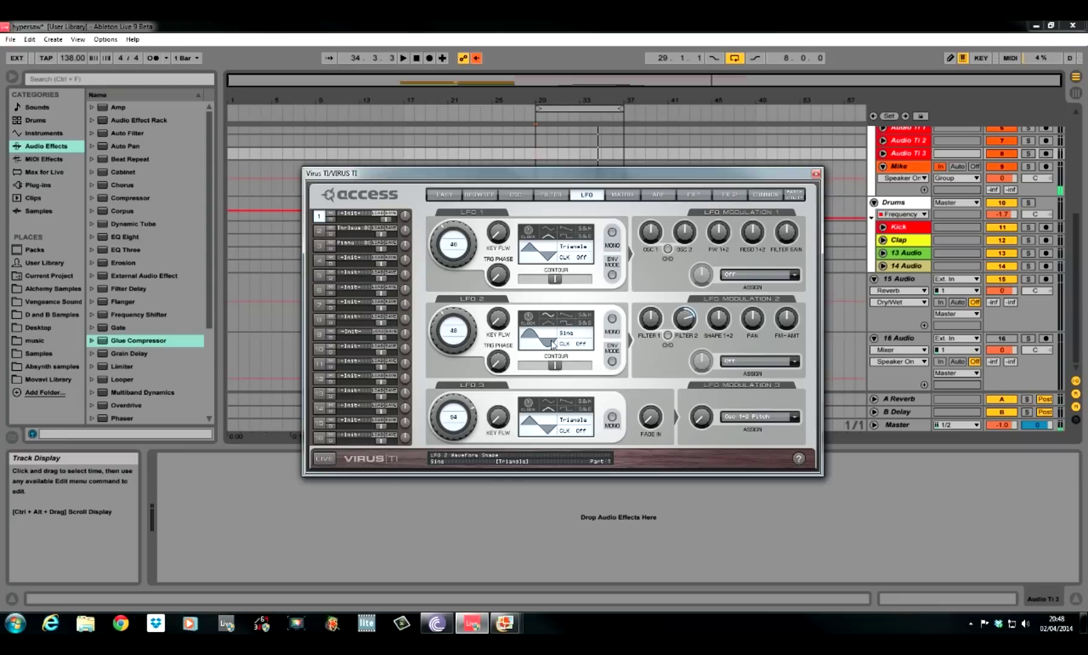
pyautogui.click(583, 345)
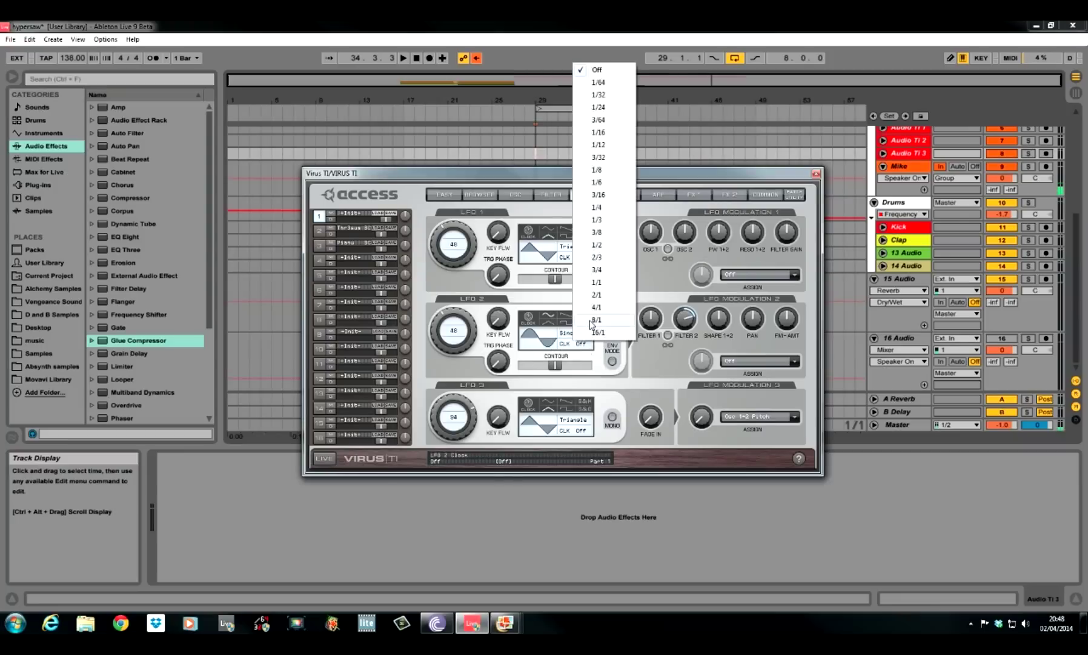
pyautogui.click(606, 307)
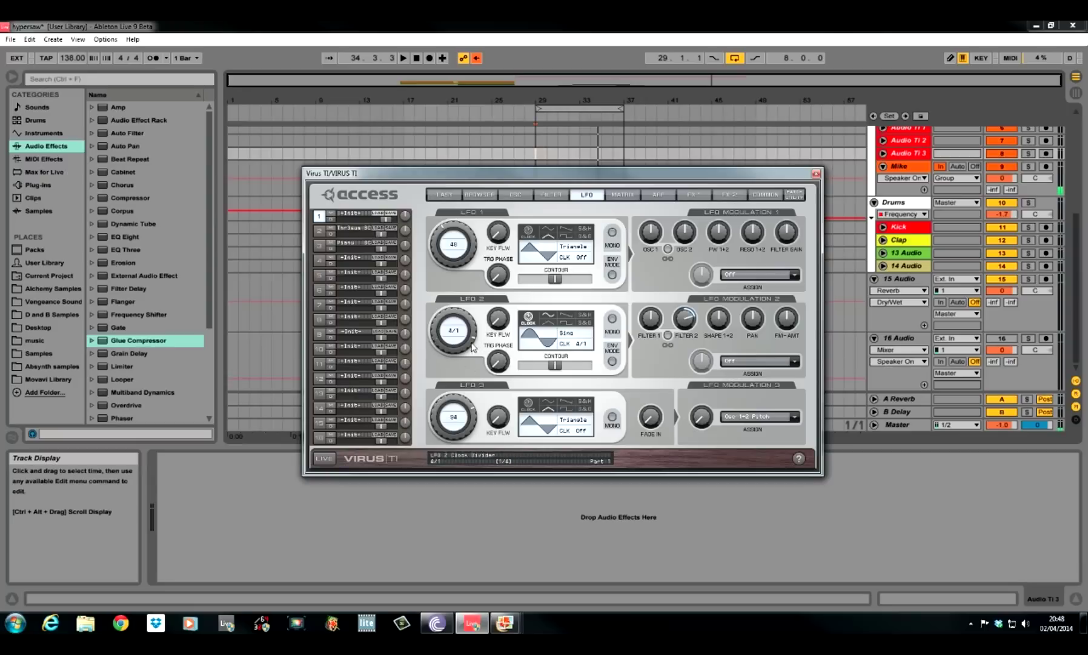
pyautogui.click(503, 369)
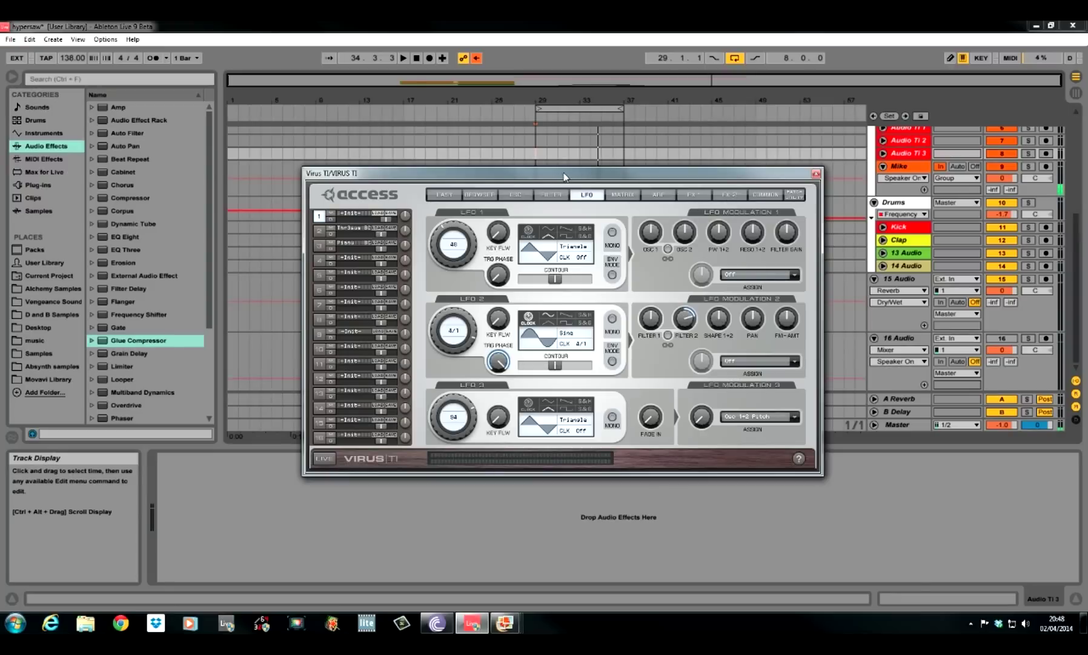
pyautogui.moveTo(563, 177); pyautogui.dragTo(567, 177)
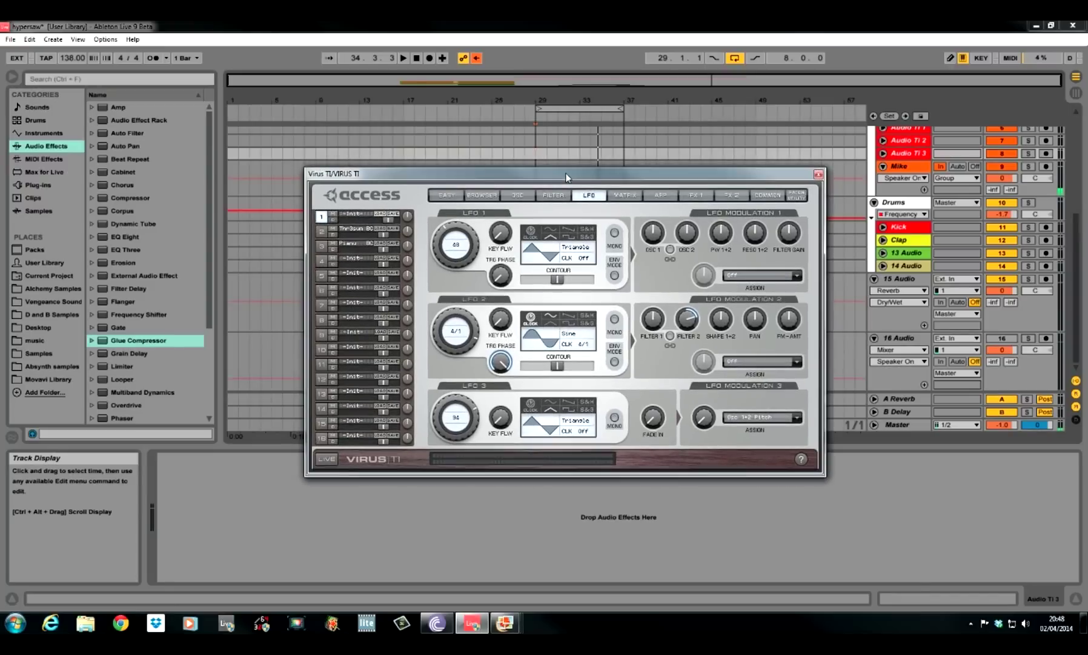
pyautogui.click(535, 154)
pyautogui.press('space')
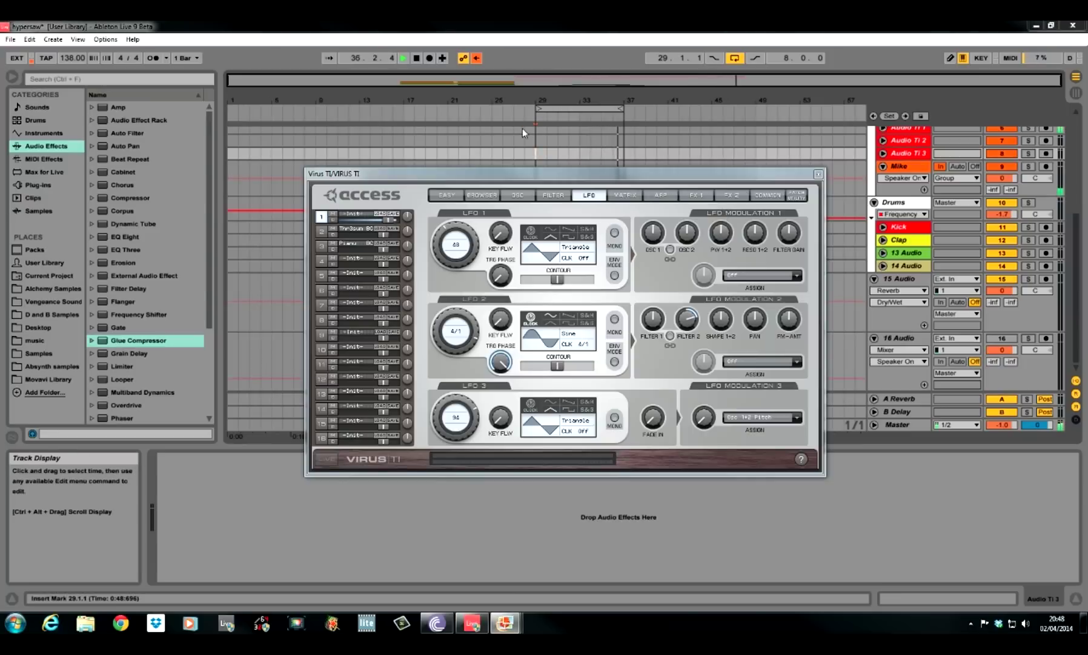
pyautogui.press('space')
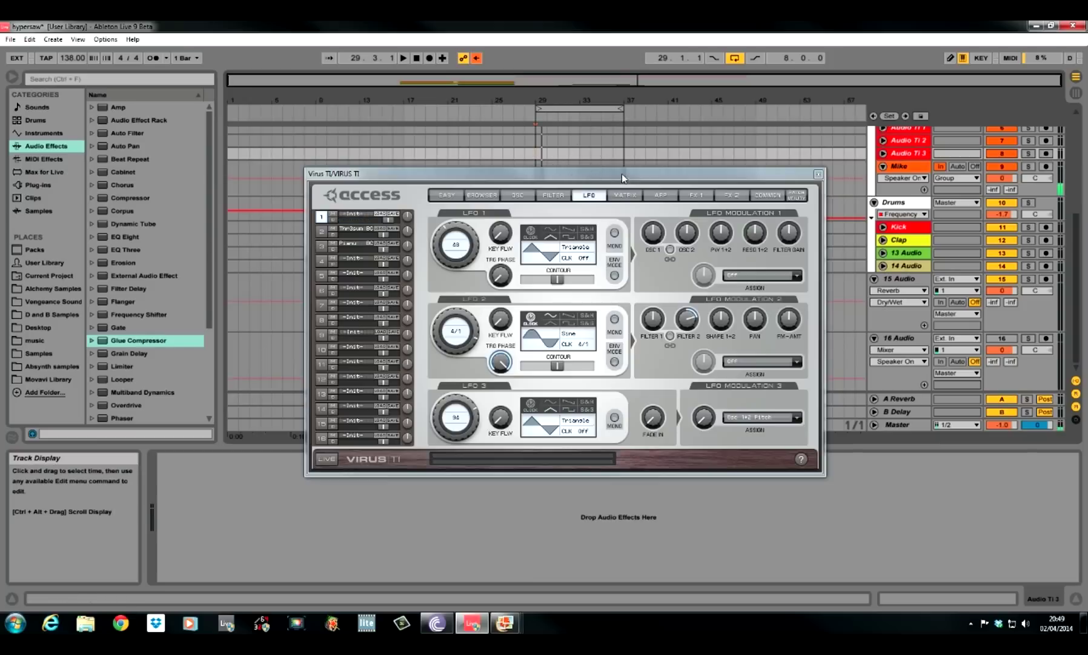
# - Keep Analog Boost as the character, tune it to about 60, and set intensity to 86.7%
pyautogui.click(694, 195)
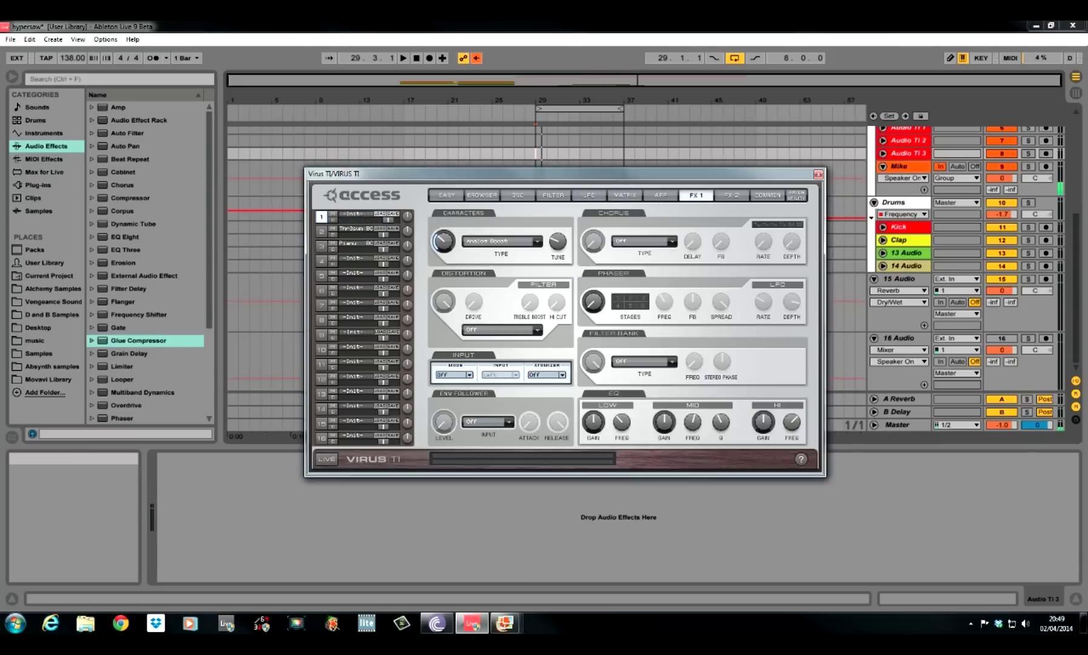
pyautogui.moveTo(454, 254)
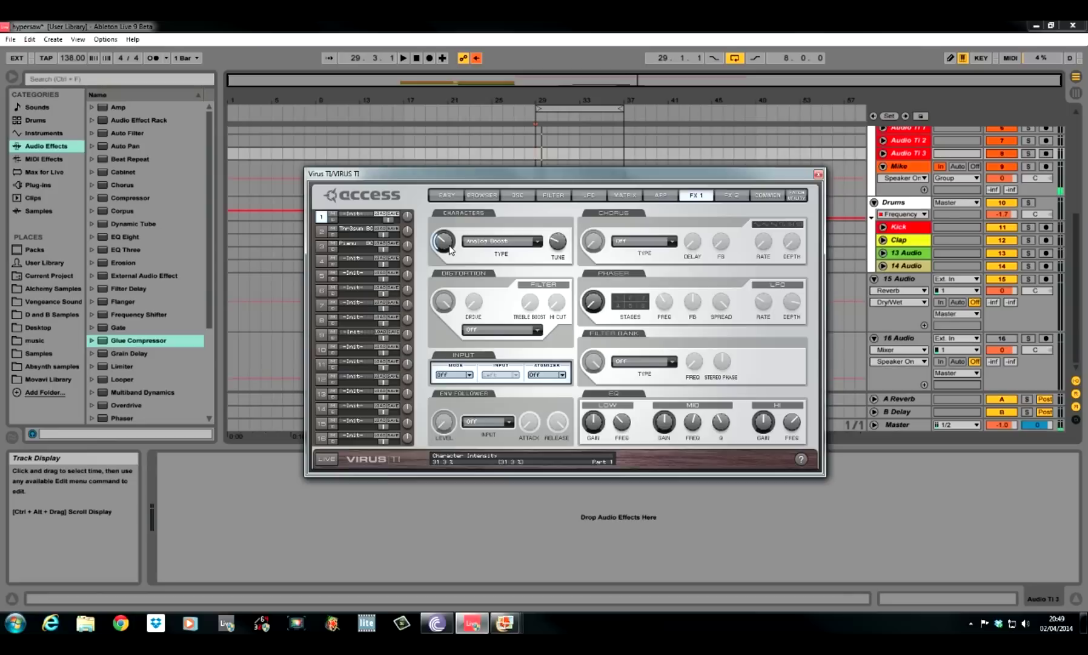
pyautogui.click(532, 241)
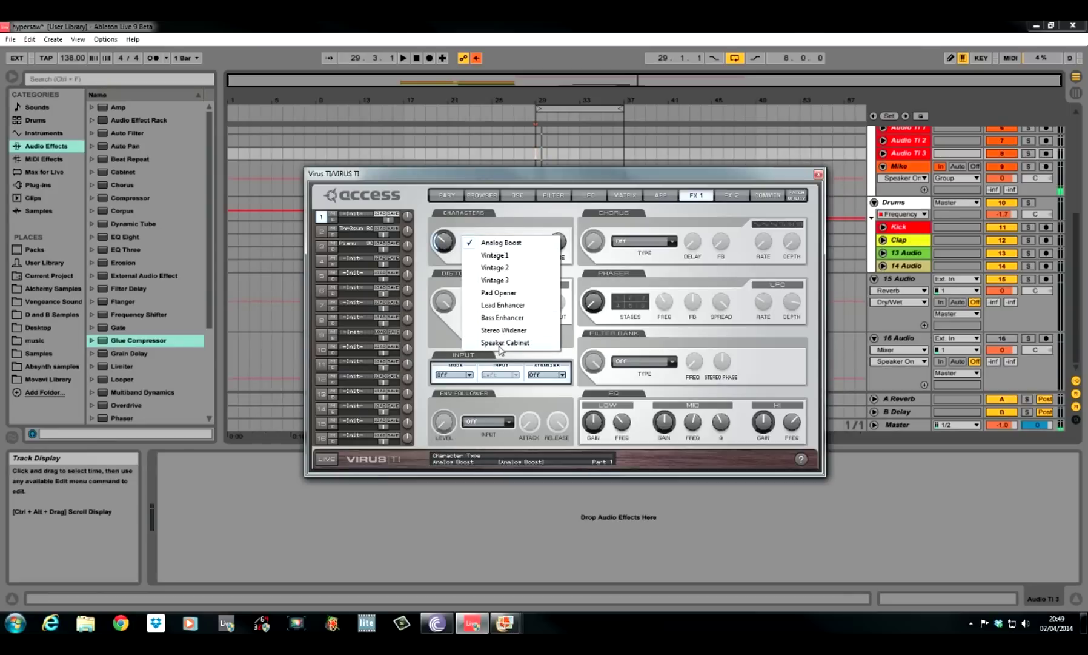
pyautogui.click(444, 213)
pyautogui.moveTo(558, 244); pyautogui.dragTo(565, 205)
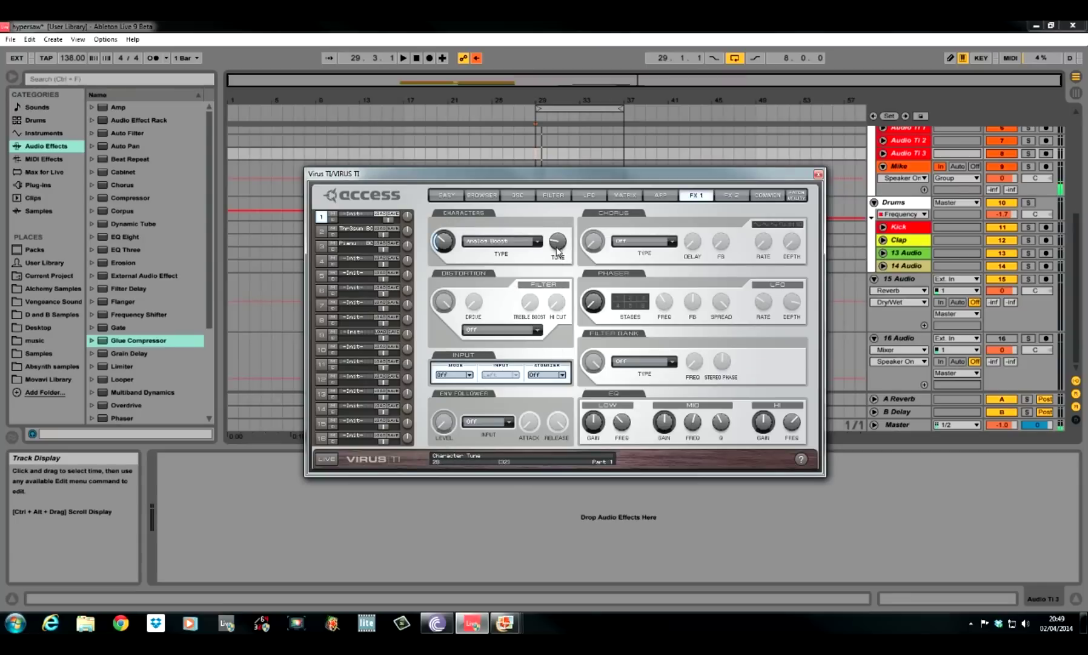
pyautogui.moveTo(558, 248)
pyautogui.mouseDown()
pyautogui.moveTo(562, 210)
pyautogui.moveTo(565, 242)
pyautogui.mouseUp()
pyautogui.moveTo(442, 246); pyautogui.dragTo(453, 192)
# - Audition the Analog Boost character, switch its intensity off, and stop playback
pyautogui.press('space')
pyautogui.moveTo(449, 242); pyautogui.dragTo(465, 272)
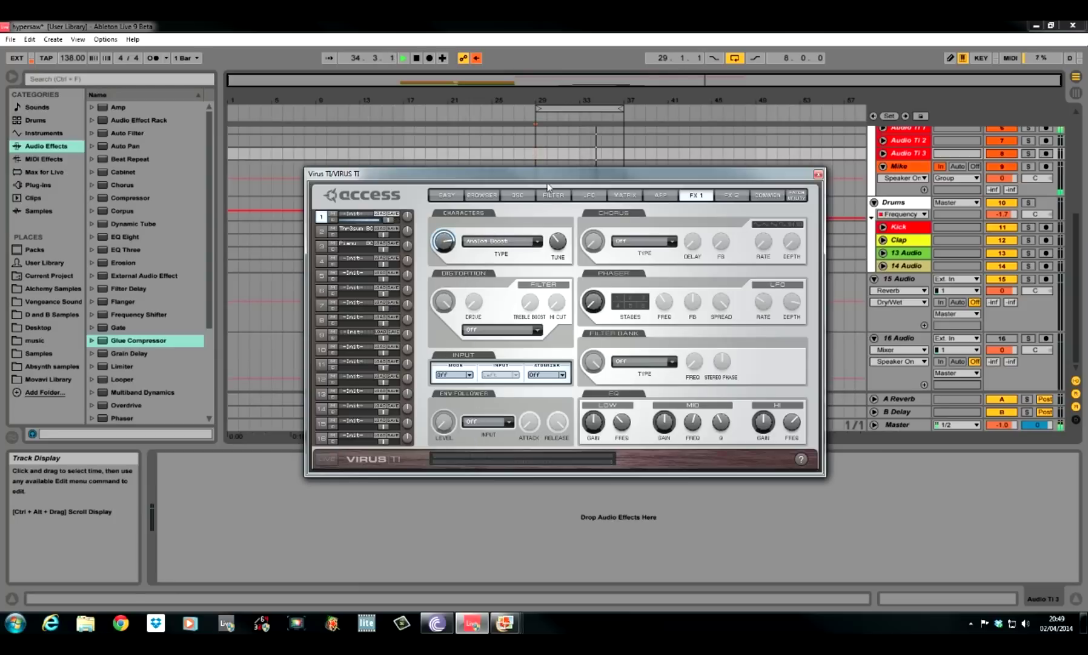
pyautogui.click(540, 153)
pyautogui.press('space')
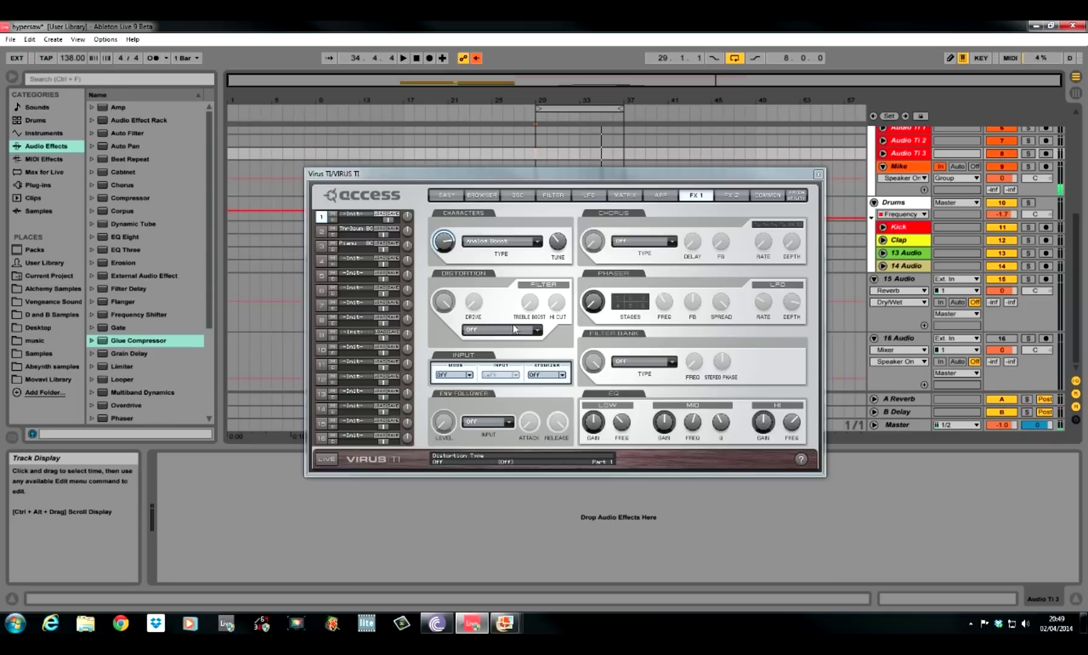
# - Choose Curry Overdrive as the distortion type
pyautogui.click(537, 330)
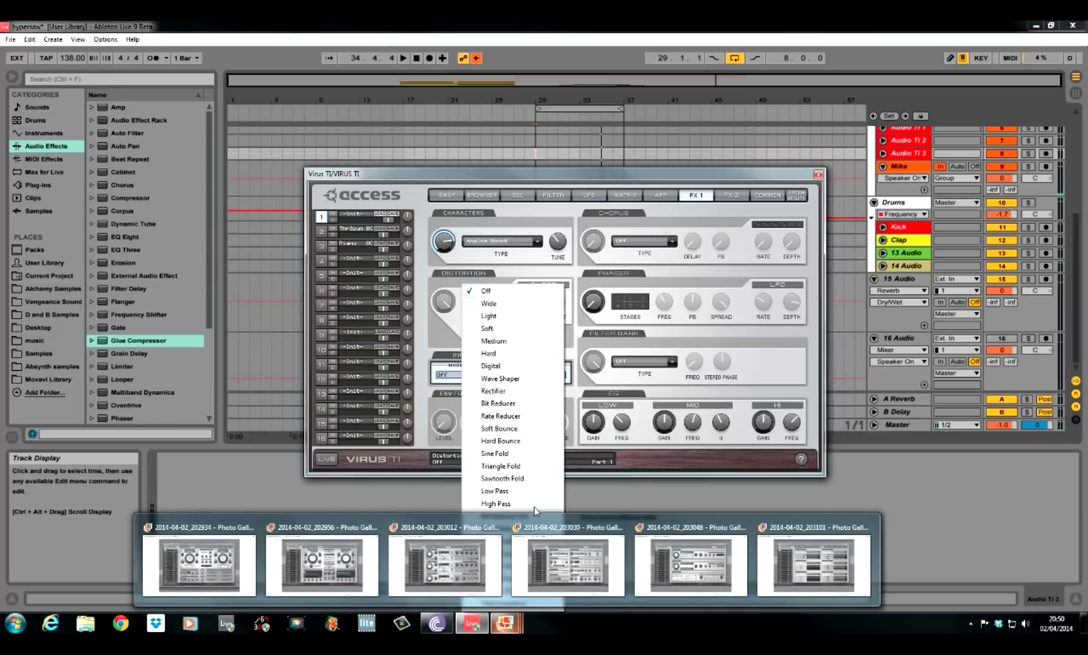
pyautogui.click(588, 499)
pyautogui.scroll(-2, 537, 329)
pyautogui.click(539, 334)
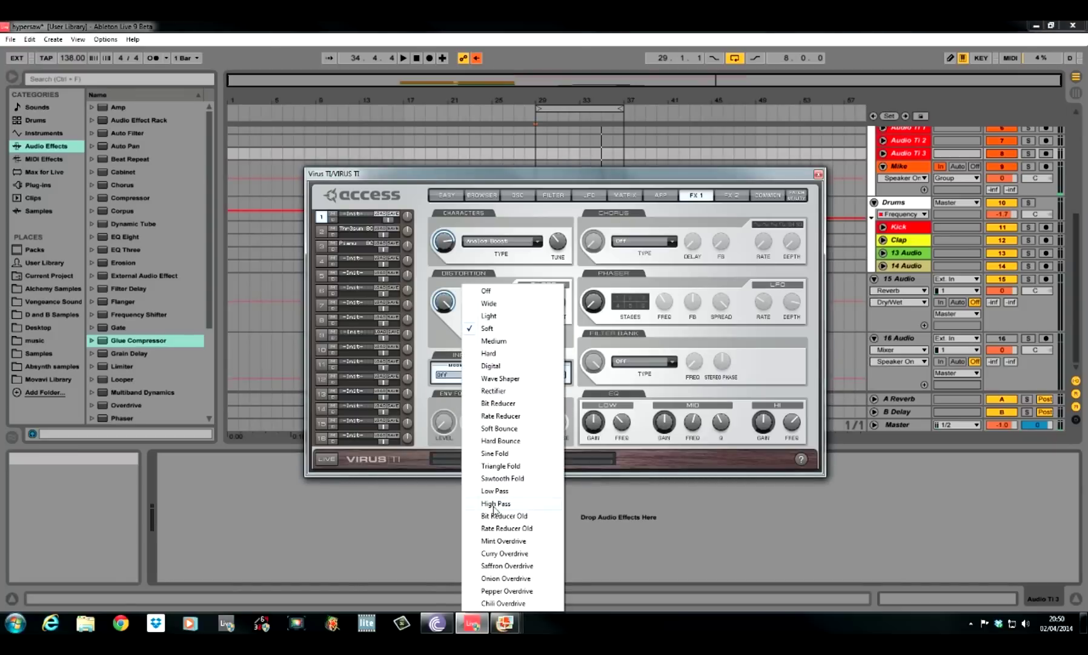
pyautogui.click(516, 553)
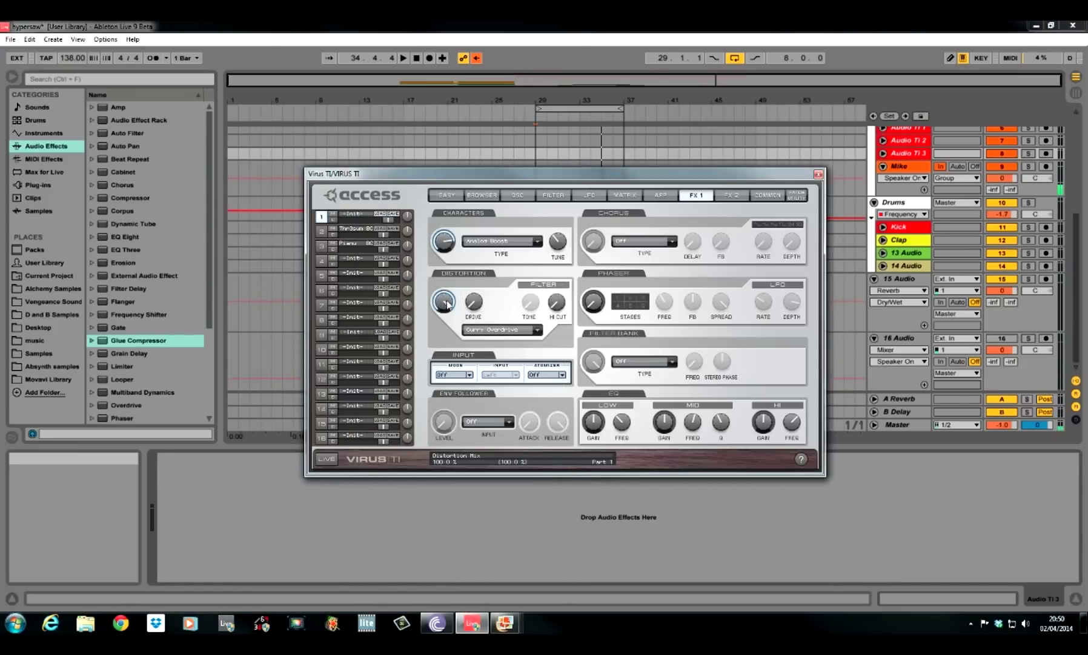
# - Set the distortion mix to about 21%, drive to 60% and high cut to 23.4%
pyautogui.moveTo(447, 304); pyautogui.dragTo(463, 400)
pyautogui.moveTo(472, 219); pyautogui.dragTo(468, 228)
pyautogui.moveTo(561, 309); pyautogui.dragTo(569, 167)
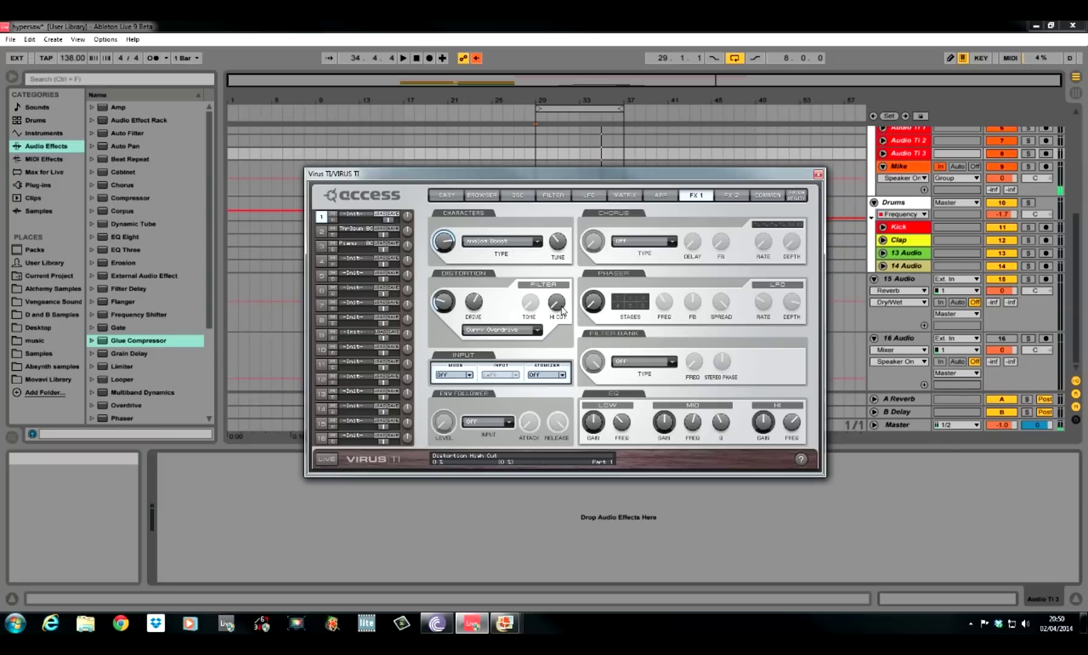
pyautogui.moveTo(563, 310); pyautogui.dragTo(562, 281)
# - Select the Frequency Shifter filter bank and, during playback, set its mix to 36.2%
pyautogui.click(675, 362)
pyautogui.click(666, 390)
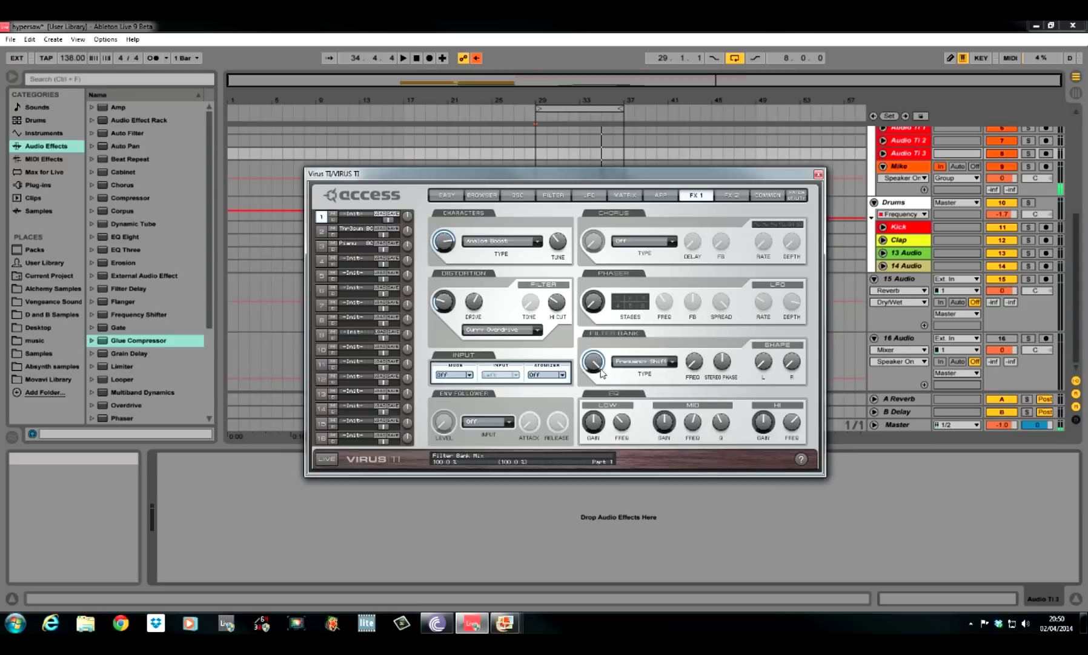
pyautogui.moveTo(601, 372)
pyautogui.mouseDown()
pyautogui.moveTo(620, 371)
pyautogui.moveTo(573, 381)
pyautogui.moveTo(598, 371)
pyautogui.moveTo(611, 473)
pyautogui.moveTo(600, 367)
pyautogui.moveTo(597, 376)
pyautogui.mouseUp()
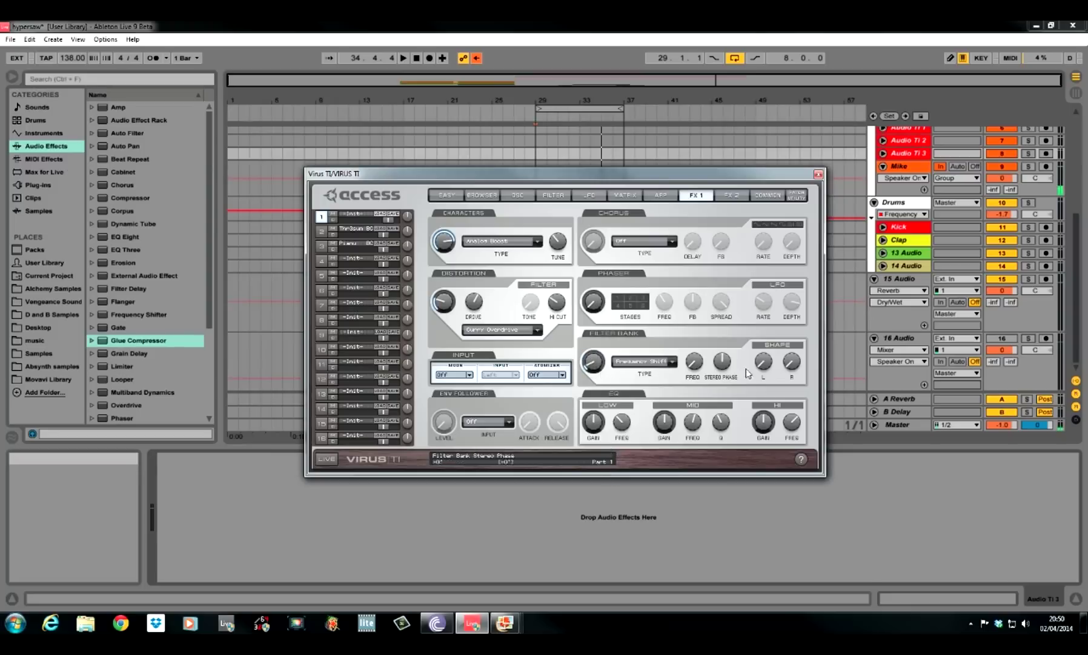
pyautogui.moveTo(702, 363)
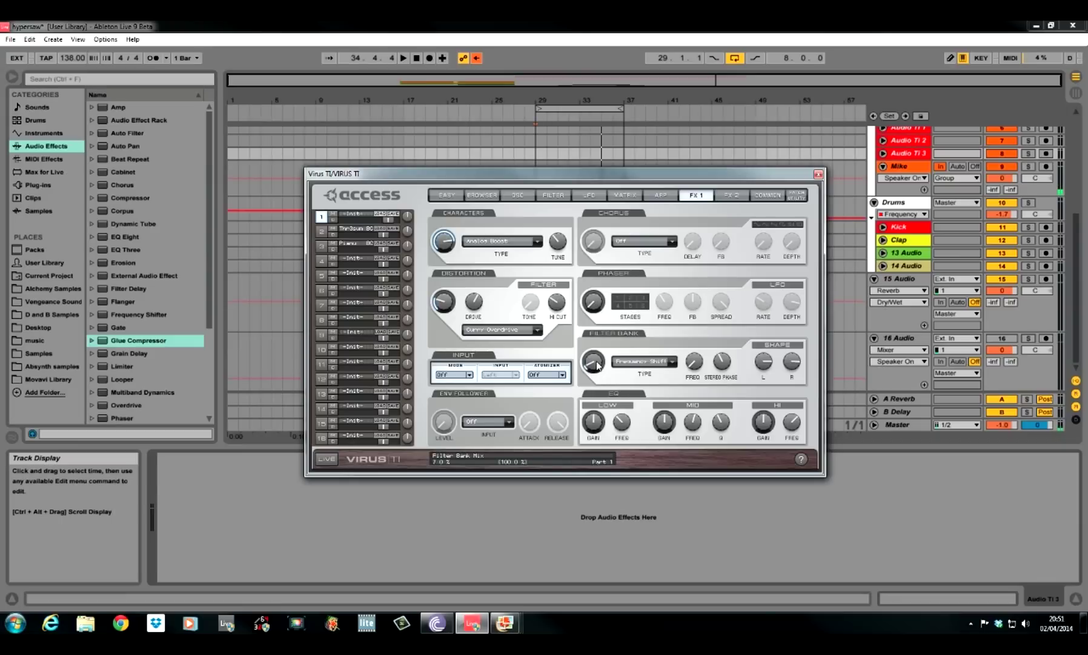
pyautogui.press('space')
pyautogui.moveTo(598, 365)
pyautogui.mouseDown()
pyautogui.moveTo(596, 330)
pyautogui.moveTo(598, 362)
pyautogui.mouseUp()
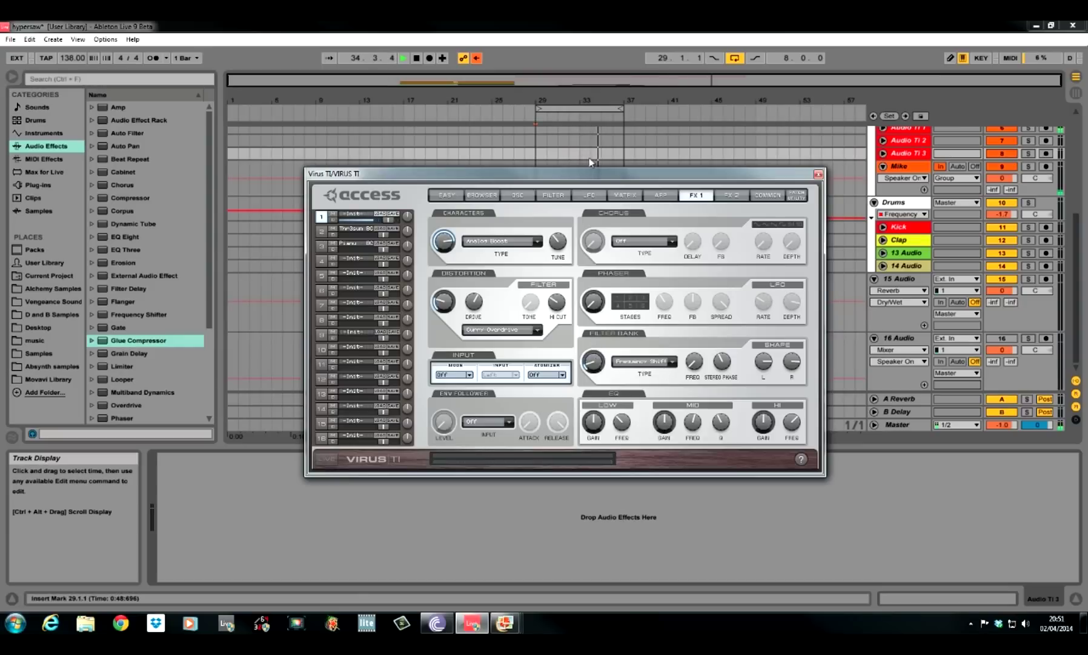
pyautogui.press('space')
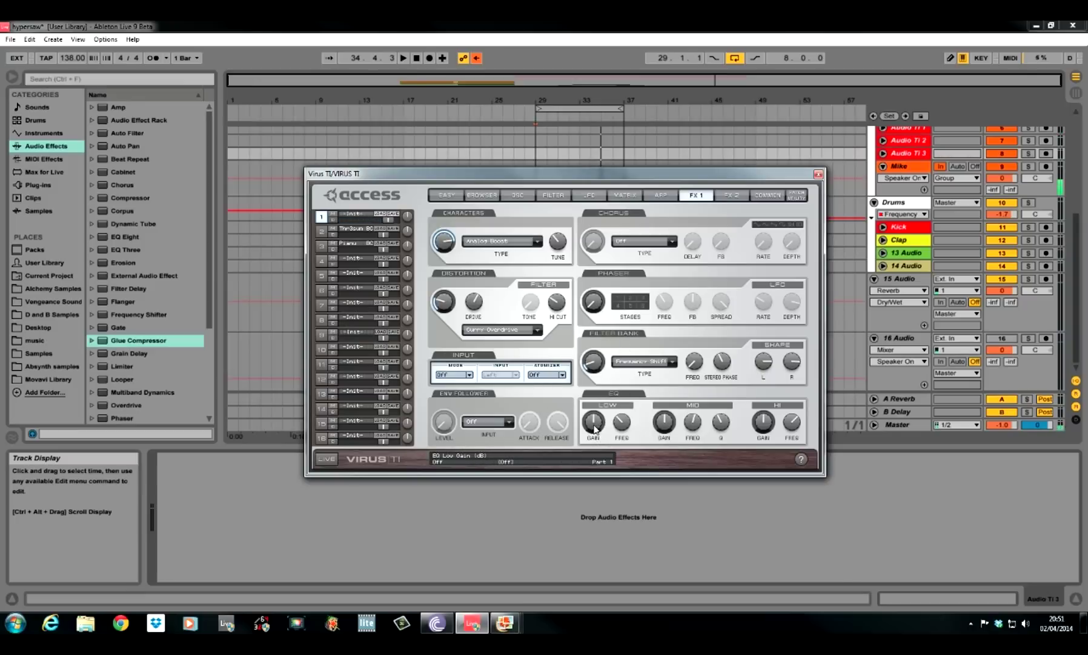
# - Raise EQ low gain to +3 dB and mid gain to +2 dB, then show the FX 2 page
pyautogui.moveTo(602, 426); pyautogui.dragTo(582, 423)
pyautogui.moveTo(669, 429); pyautogui.dragTo(668, 422)
pyautogui.moveTo(592, 426); pyautogui.dragTo(594, 425)
pyautogui.moveTo(762, 427)
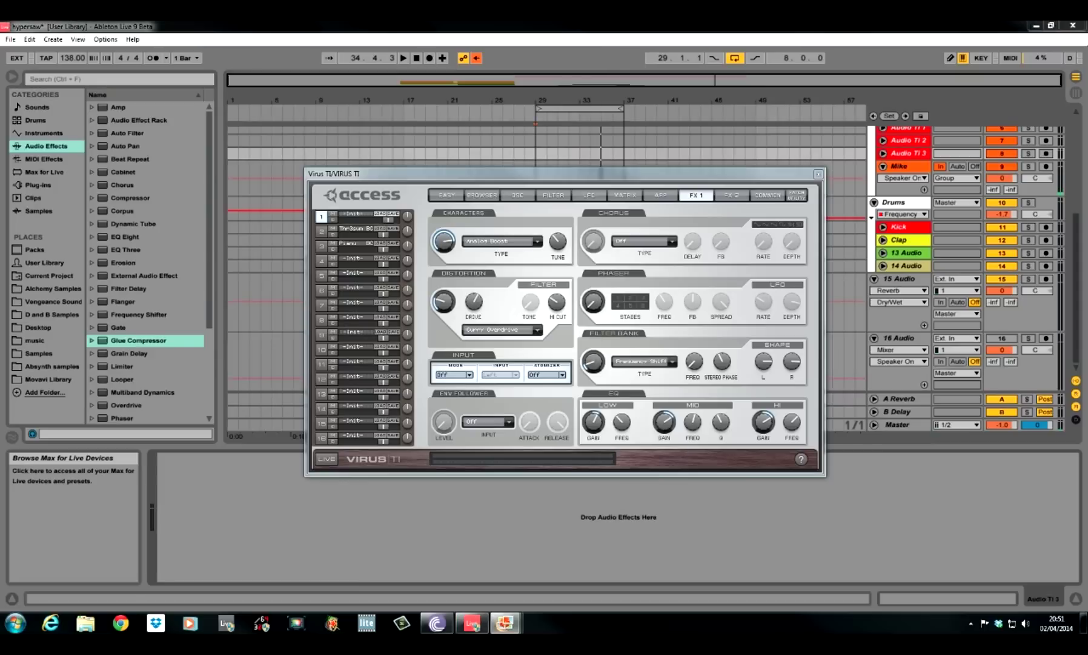
pyautogui.click(730, 195)
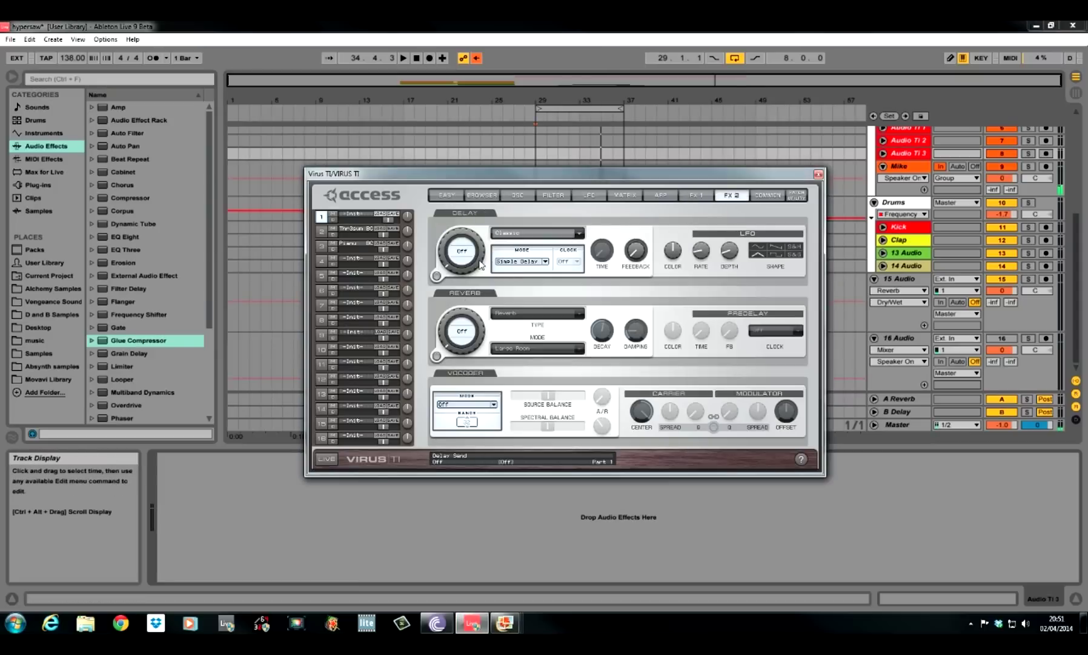
# - Turn the delay on at -13 dB, sync its clock to 1/6 and speed up its LFO rate
pyautogui.moveTo(453, 268); pyautogui.dragTo(452, 262)
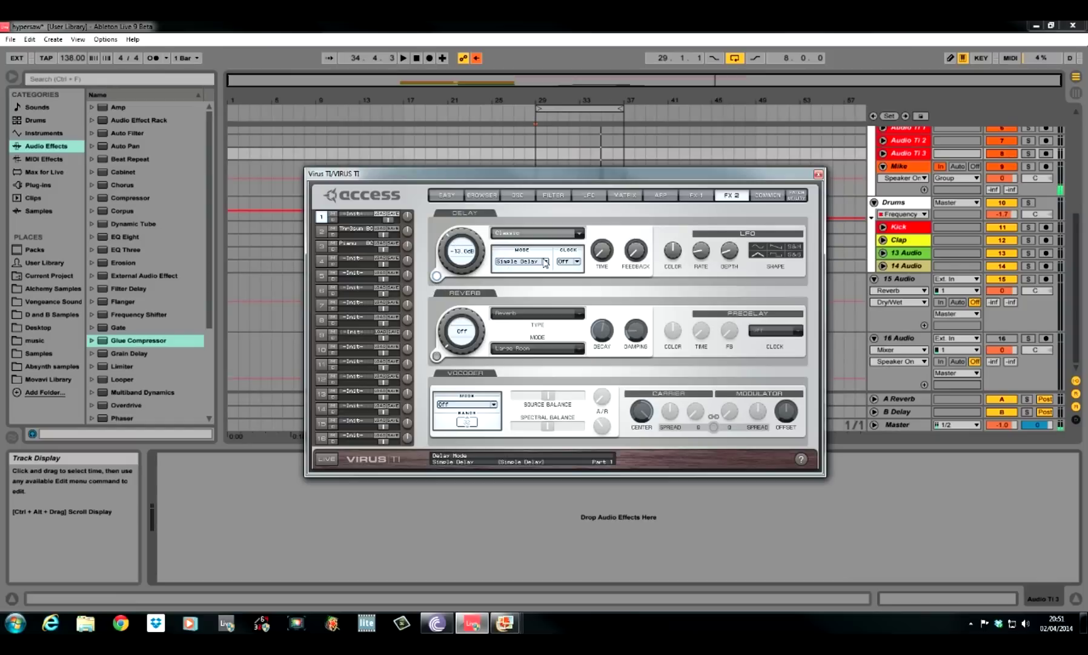
pyautogui.click(577, 262)
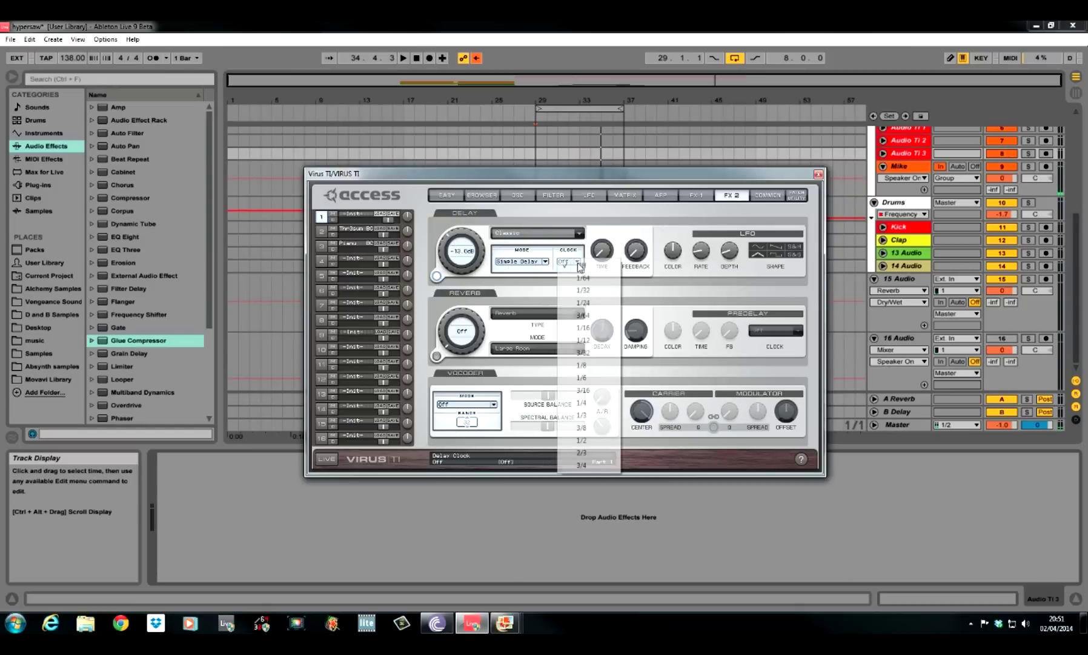
pyautogui.click(582, 377)
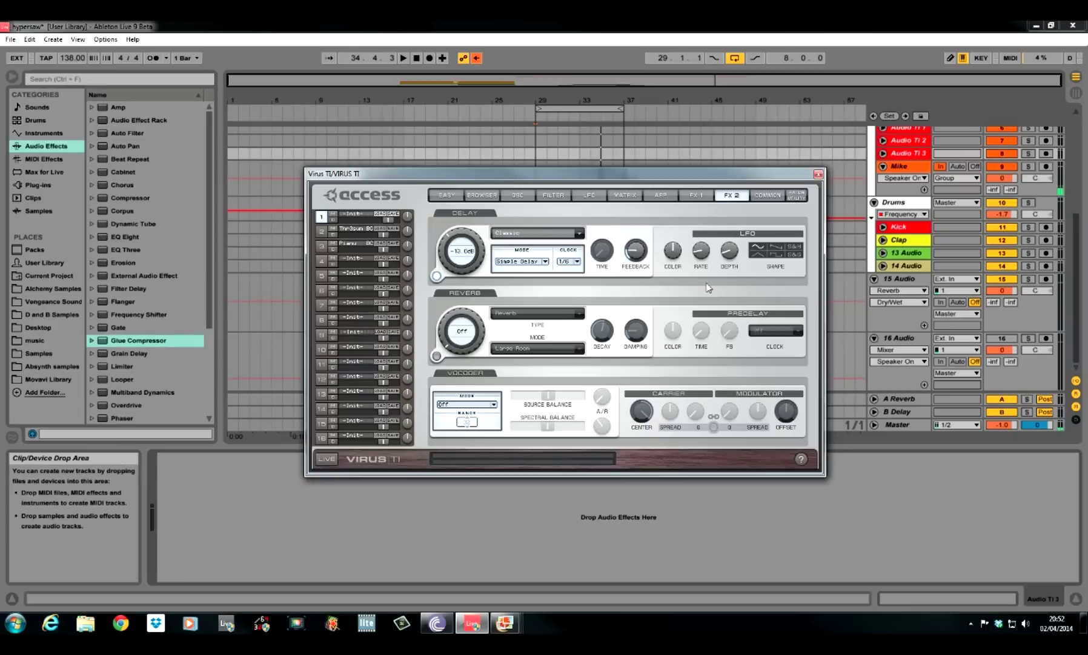
pyautogui.moveTo(700, 269); pyautogui.dragTo(699, 234)
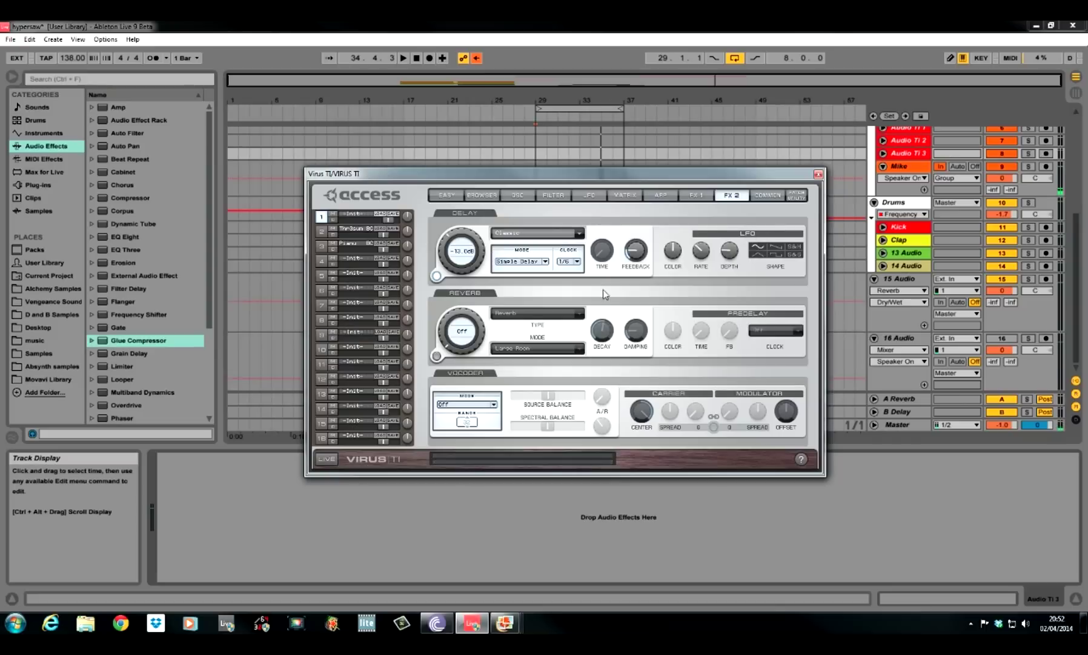
# - Play from bar 29 to audition the delay, raising its level to -10.5 dB
pyautogui.click(544, 158)
pyautogui.press('space')
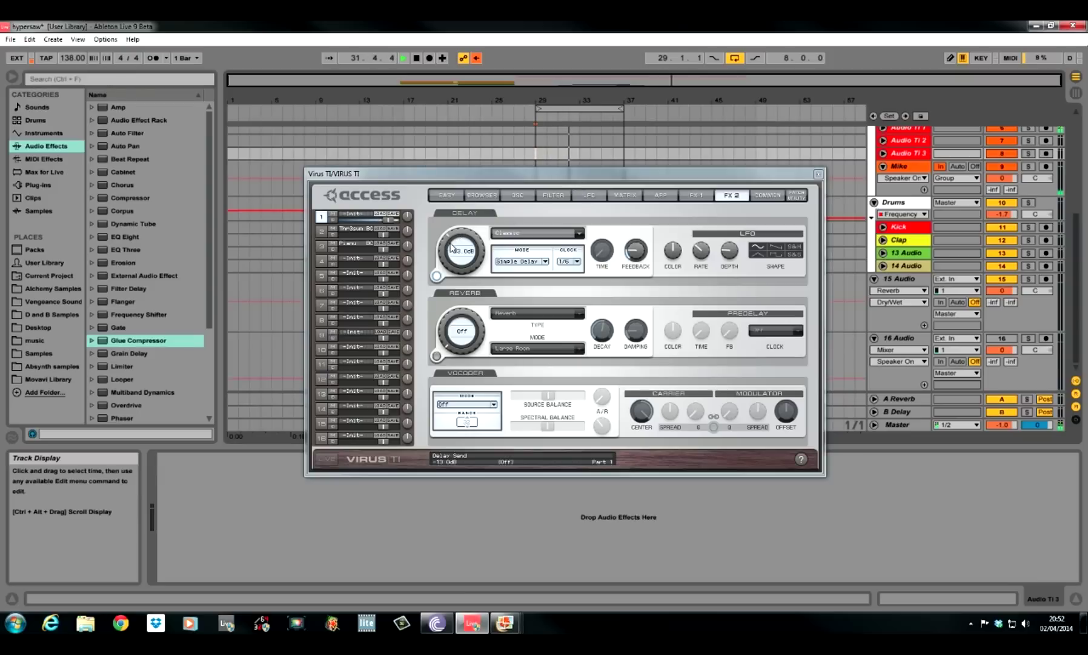
pyautogui.moveTo(449, 249)
pyautogui.mouseDown()
pyautogui.moveTo(449, 266)
pyautogui.moveTo(467, 254)
pyautogui.mouseUp()
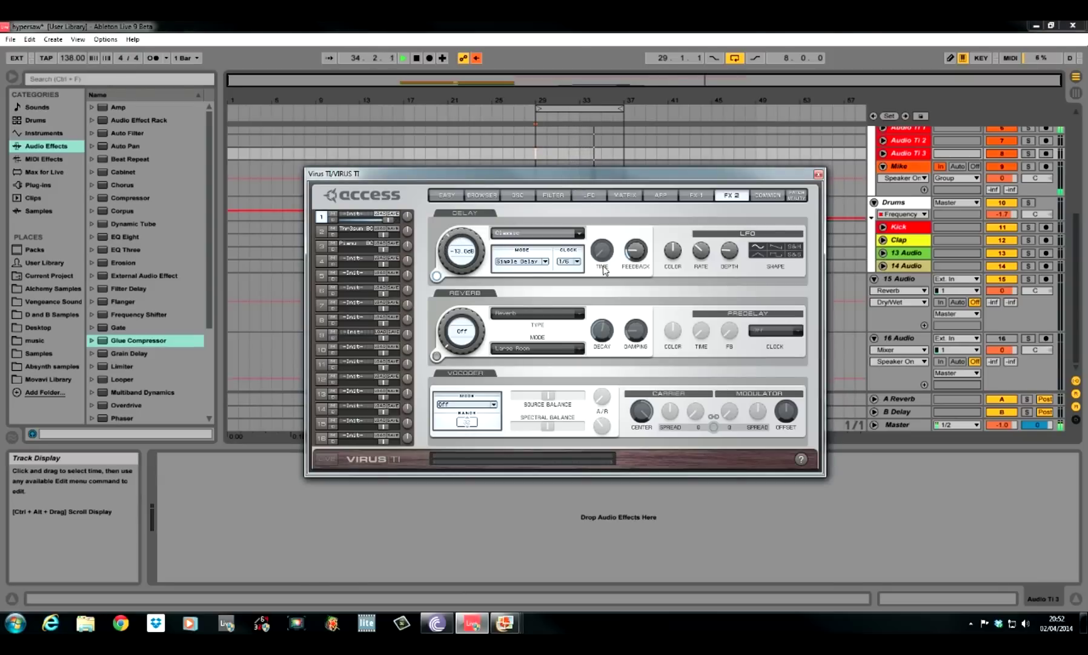
pyautogui.press('space')
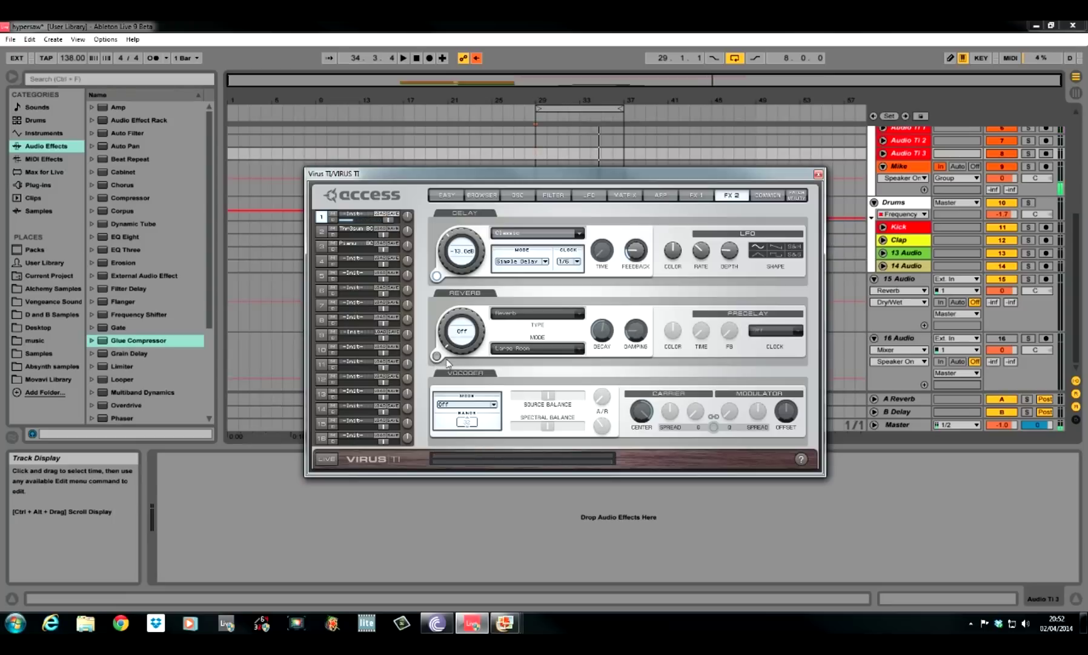
# - Switch the reverb on in Hall mode and shorten its decay time
pyautogui.click(436, 356)
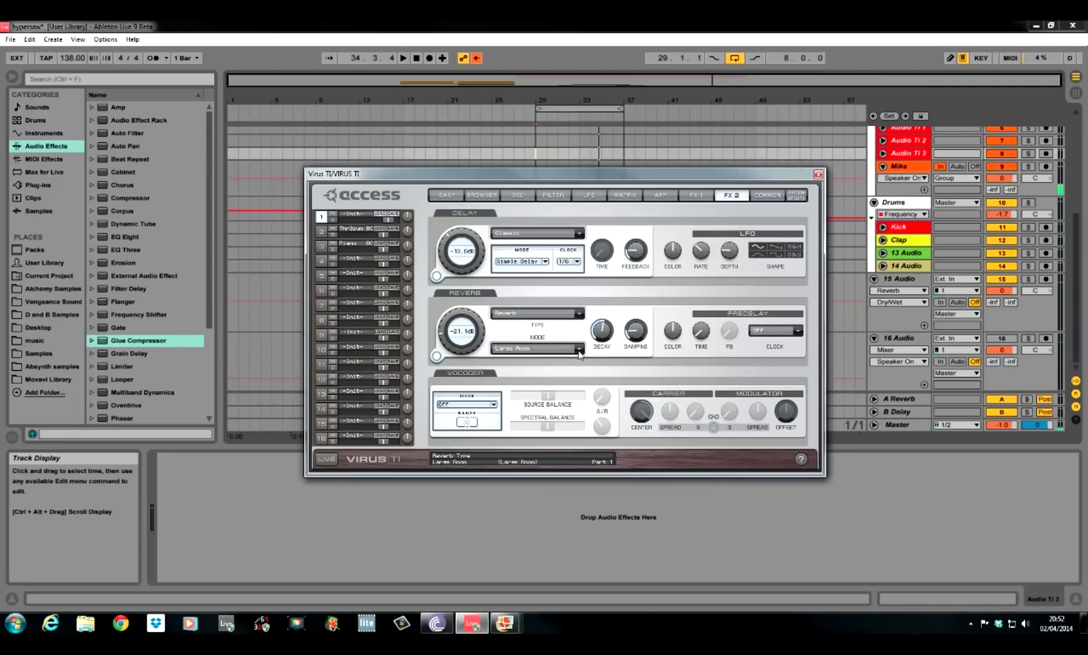
pyautogui.click(580, 351)
pyautogui.click(531, 387)
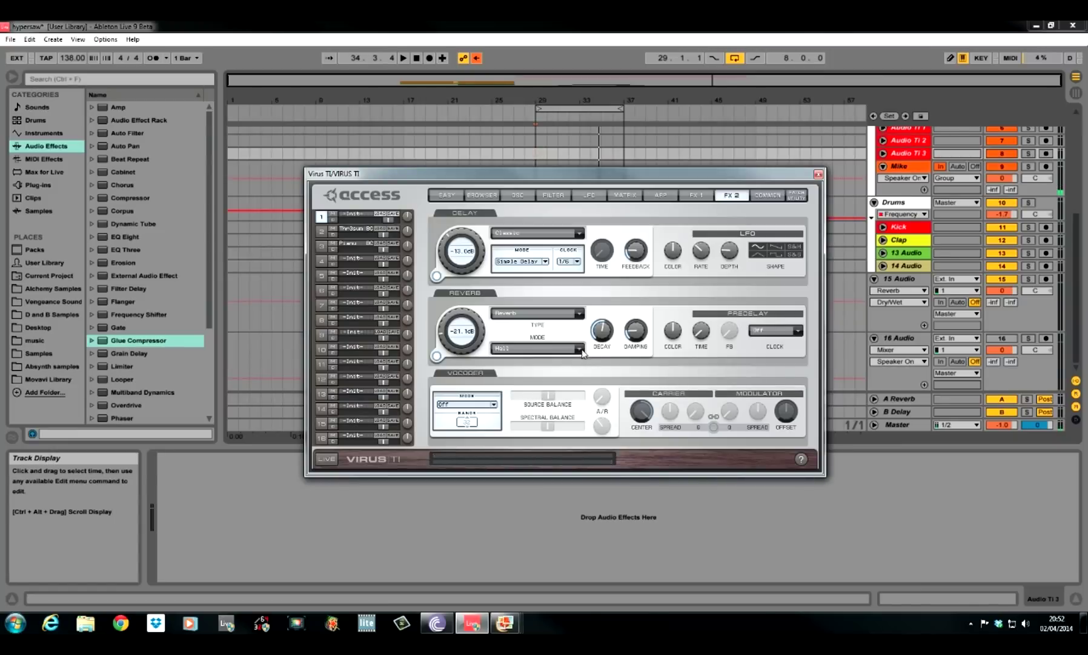
pyautogui.click(580, 349)
pyautogui.click(518, 388)
pyautogui.click(581, 349)
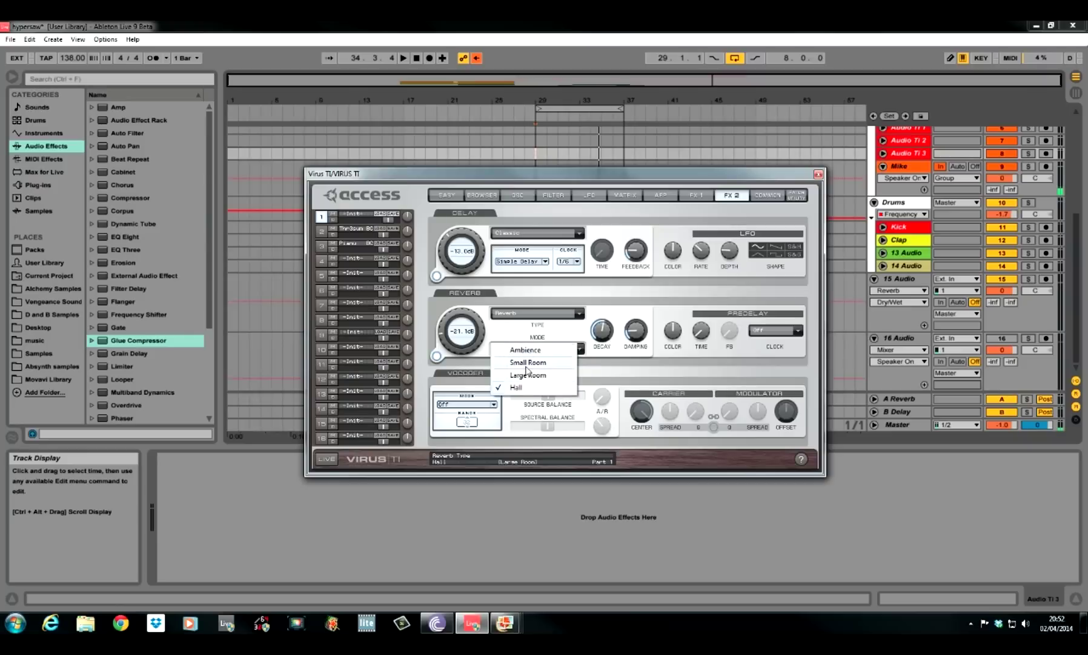
pyautogui.click(498, 327)
pyautogui.moveTo(616, 340); pyautogui.dragTo(611, 358)
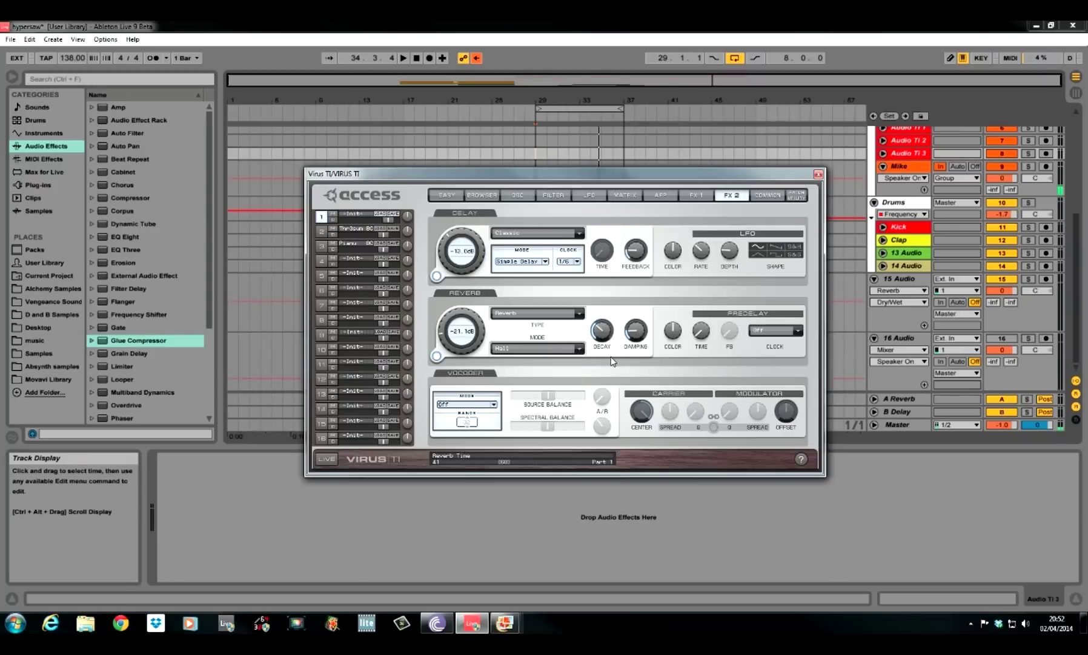
# - Play from bar 29 to audition the Hall reverb at -21.1 dB
pyautogui.moveTo(637, 339)
pyautogui.press('space')
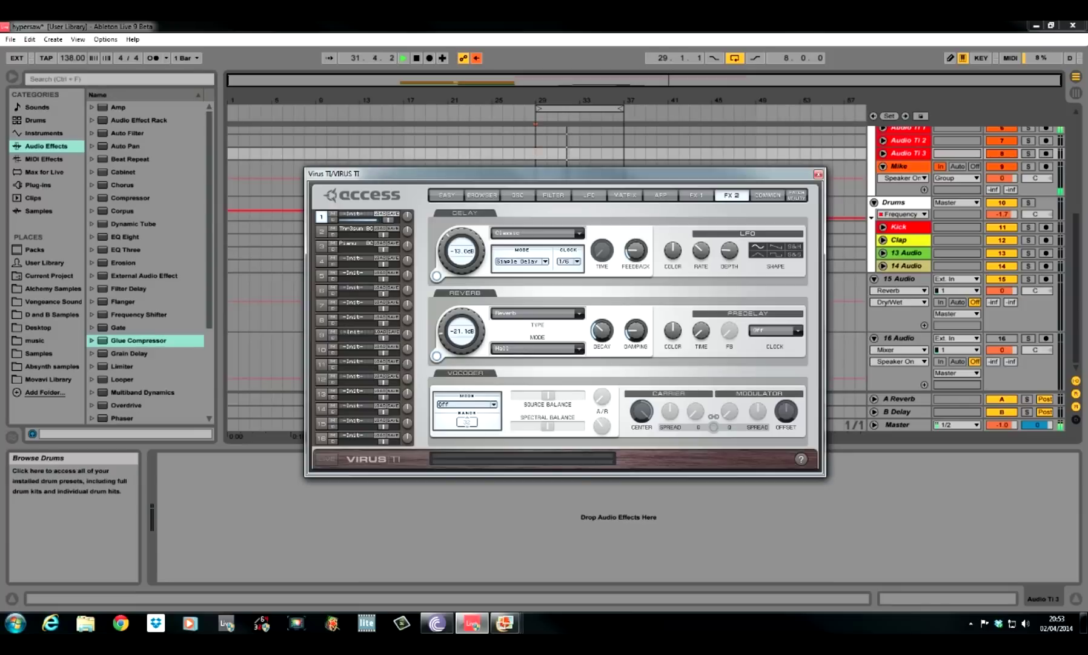
pyautogui.click(618, 533)
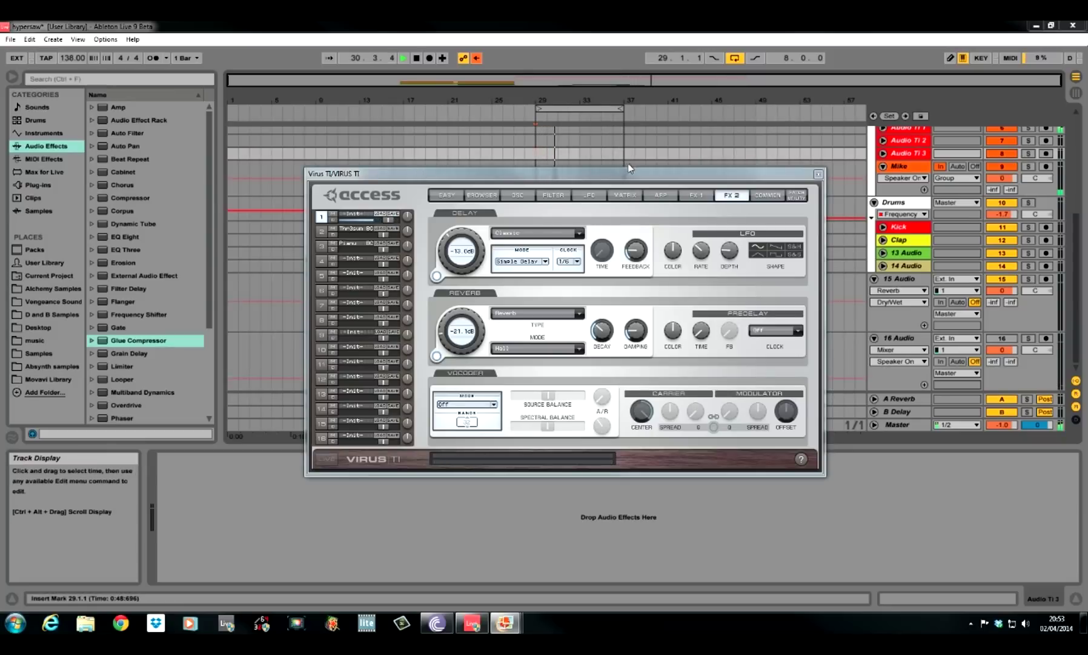
pyautogui.press('space')
pyautogui.click(625, 195)
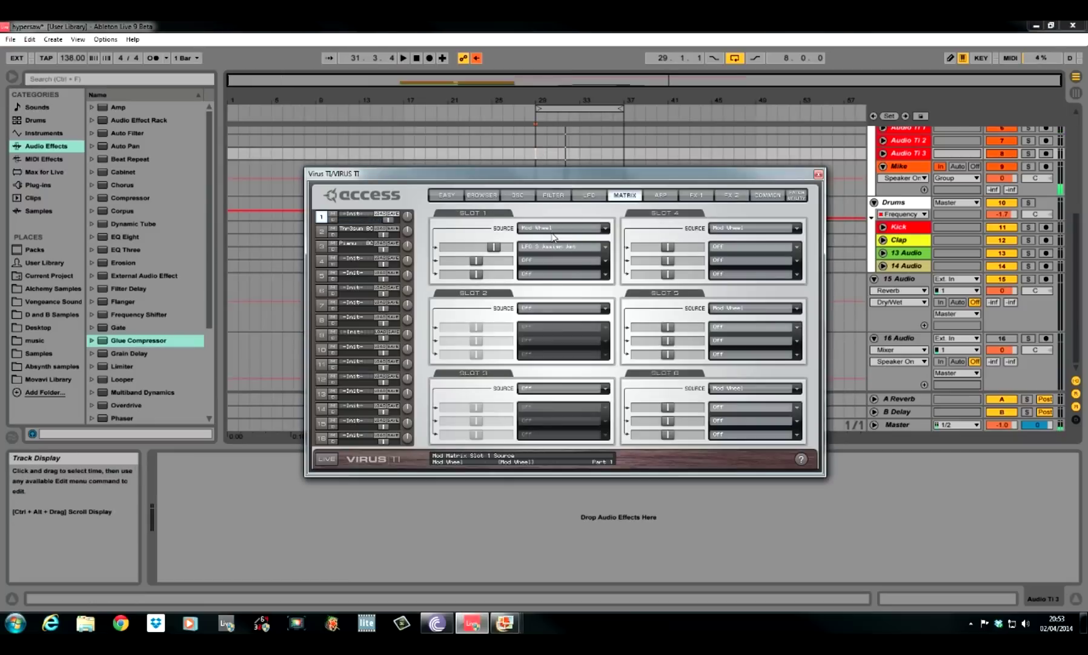
# - Route matrix slot 1 from Filter Envelope to Noise Volume with an amount of +33
pyautogui.click(605, 228)
pyautogui.click(603, 241)
pyautogui.click(605, 228)
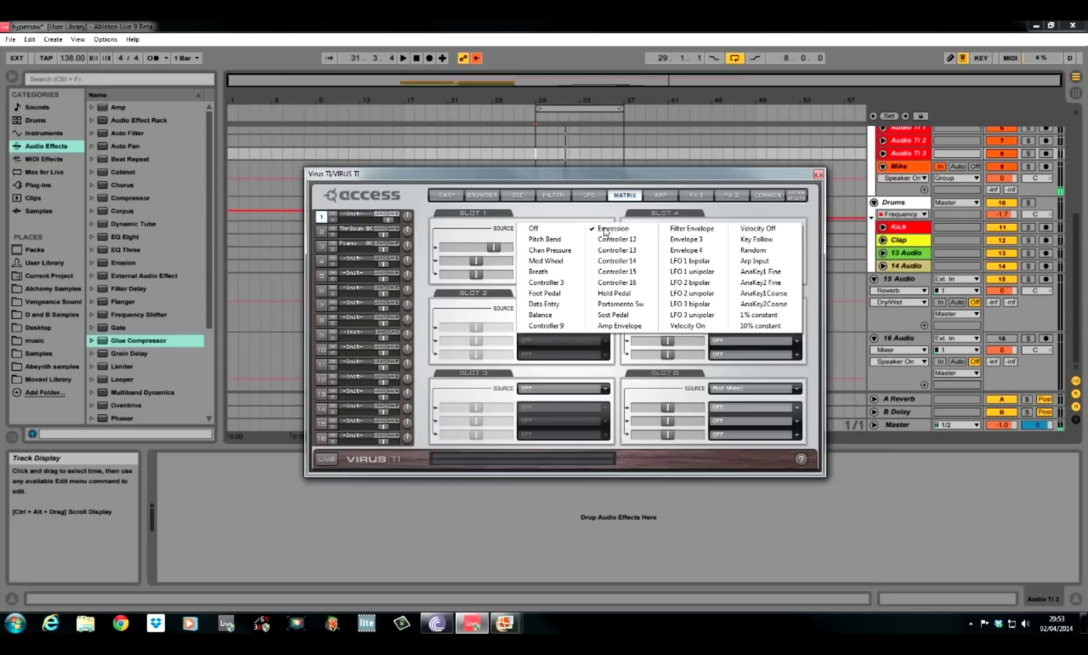
pyautogui.click(691, 228)
pyautogui.click(605, 246)
pyautogui.click(704, 258)
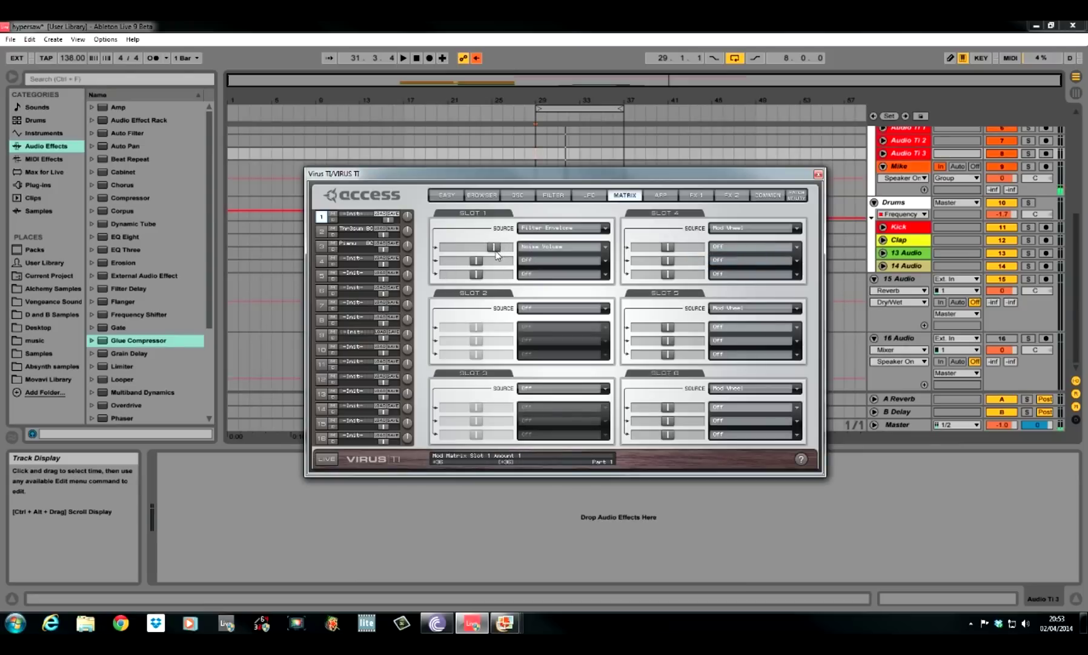
pyautogui.moveTo(495, 247); pyautogui.dragTo(499, 244)
pyautogui.moveTo(497, 247); pyautogui.dragTo(487, 248)
# - Play from bar 29 to audition the noise-volume modulation
pyautogui.click(535, 154)
pyautogui.press('space')
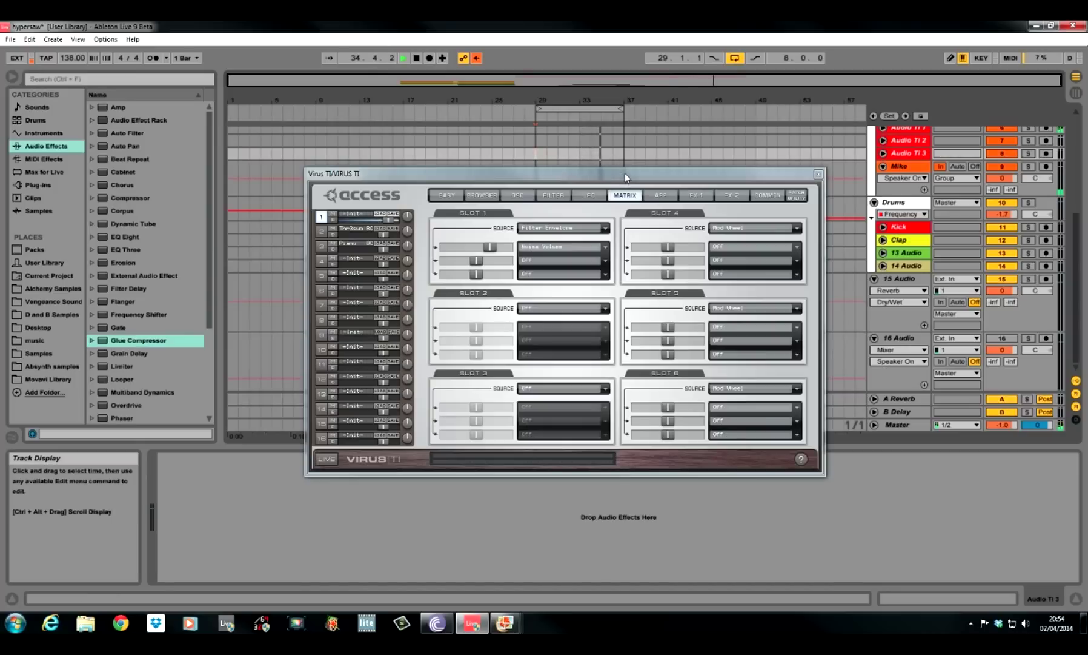
pyautogui.click(525, 199)
# - Reposition the Virus window and play the arrangement from the 13 Audio clip at bar 13
pyautogui.moveTo(561, 171); pyautogui.dragTo(620, 316)
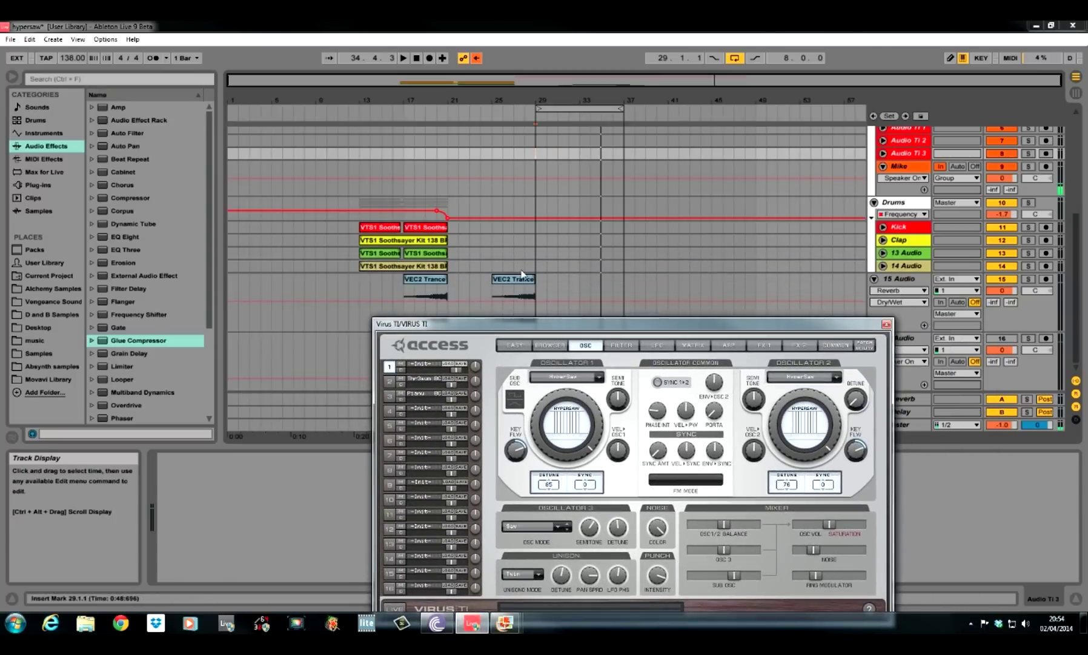
pyautogui.moveTo(606, 324); pyautogui.dragTo(628, 261)
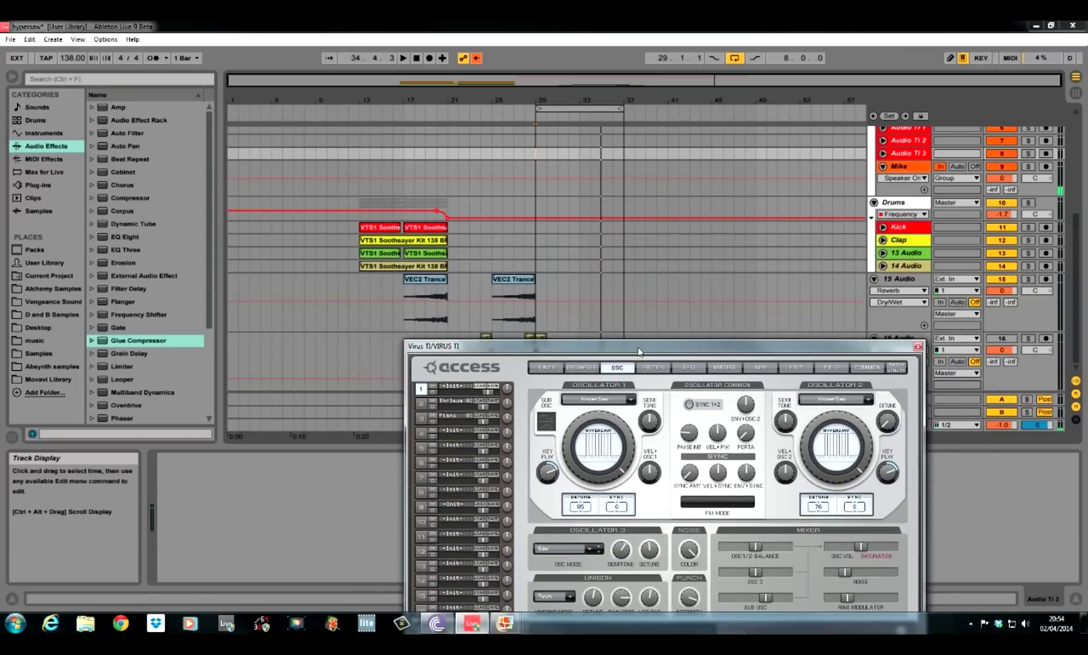
pyautogui.moveTo(639, 350); pyautogui.dragTo(599, 178)
pyautogui.click(363, 253)
pyautogui.press('space')
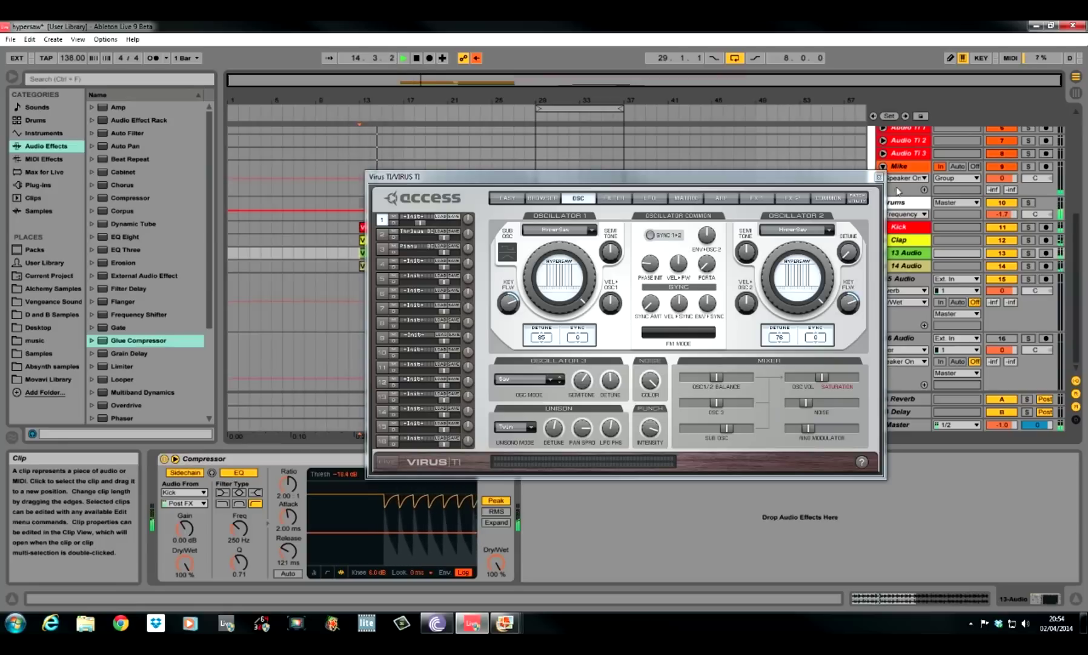
# - Mute track 9 and move the plugin window down to uncover the timeline
pyautogui.click(997, 167)
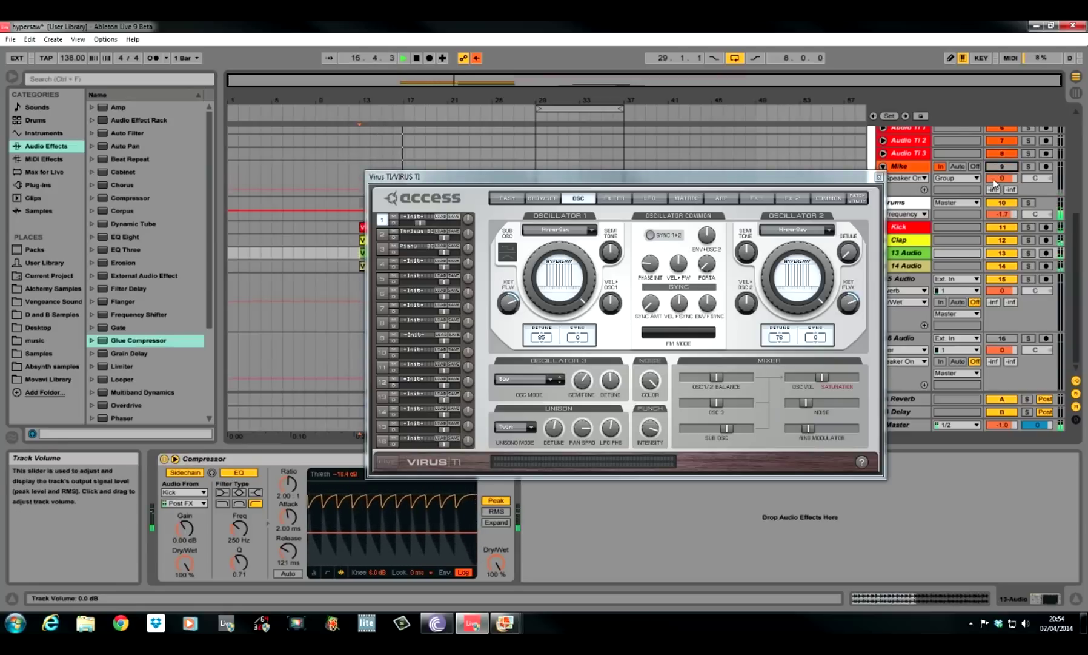
pyautogui.click(659, 179)
pyautogui.moveTo(659, 179); pyautogui.dragTo(647, 371)
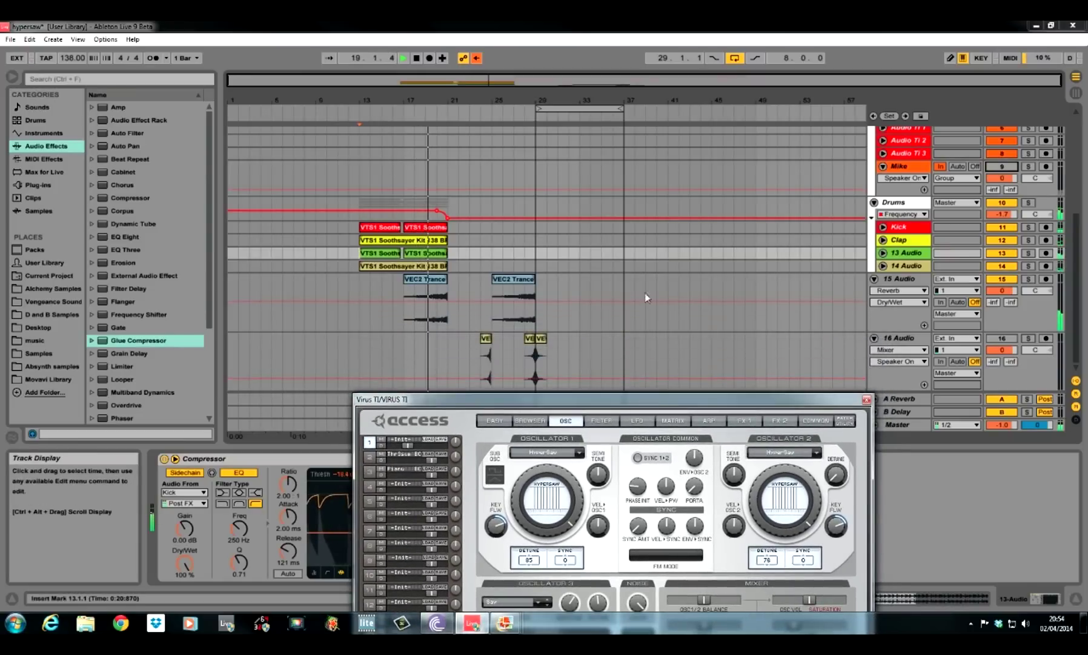
pyautogui.scroll(3, 1071, 226)
pyautogui.scroll(5, 1072, 226)
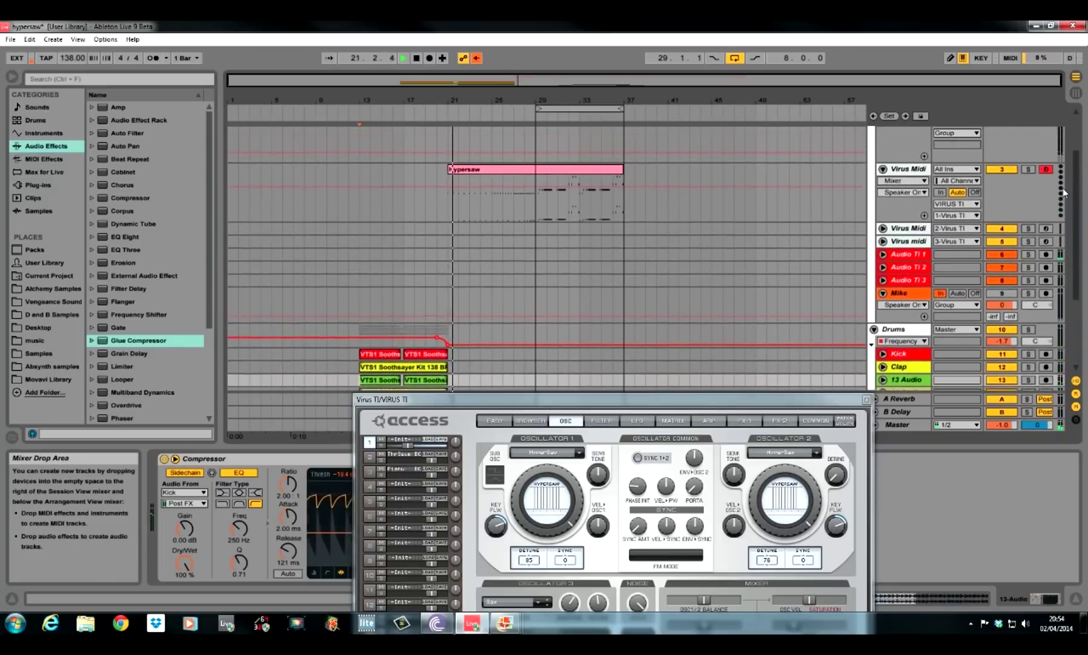
pyautogui.scroll(1, 1064, 192)
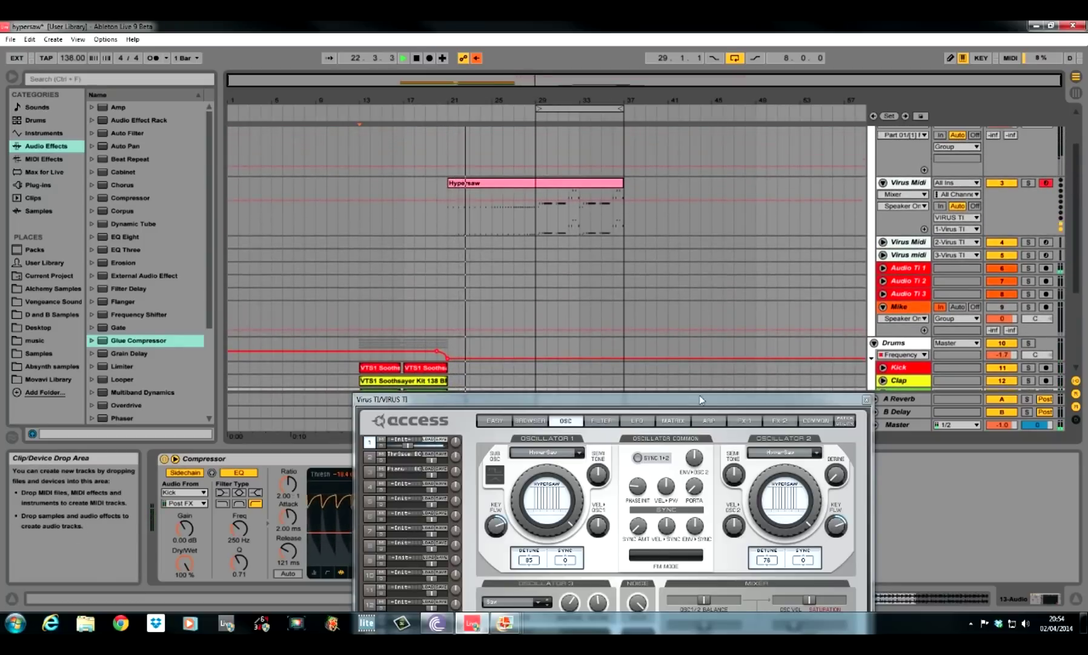
pyautogui.moveTo(686, 405); pyautogui.dragTo(691, 466)
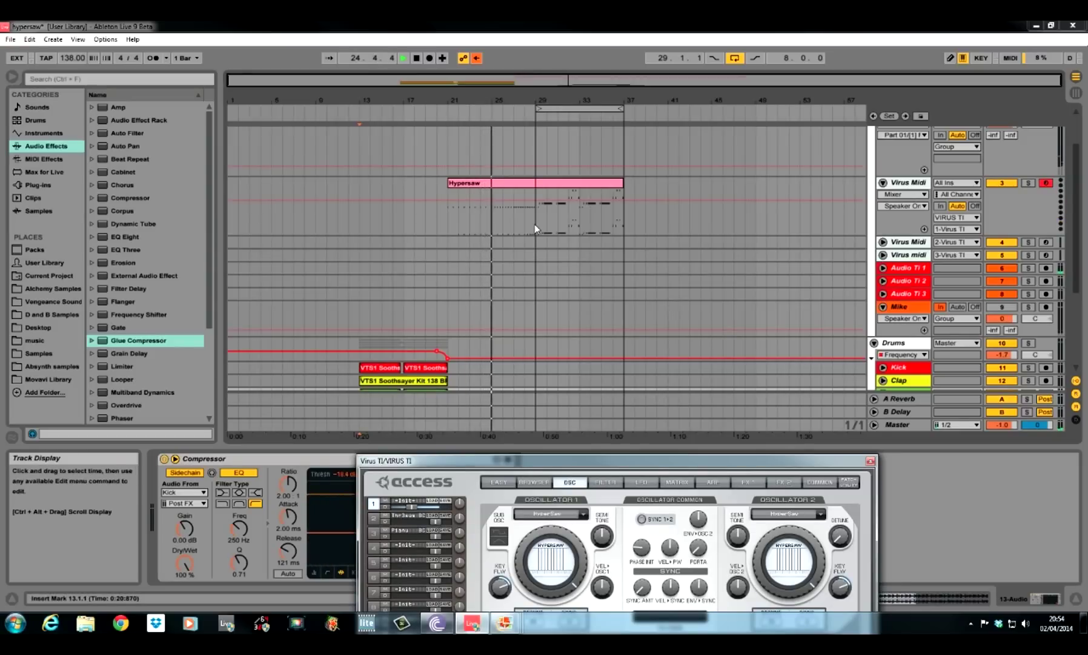
# - Turn off the arrangement loop and move the plugin window back up
pyautogui.click(734, 58)
pyautogui.moveTo(627, 466); pyautogui.dragTo(610, 254)
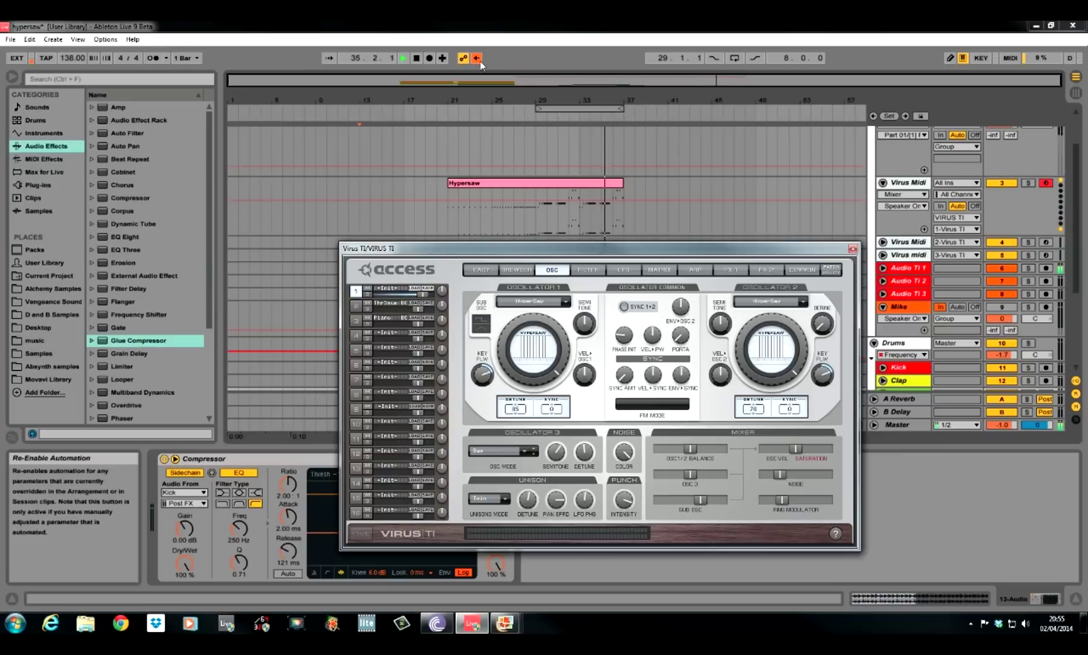
pyautogui.click(778, 232)
pyautogui.click(783, 270)
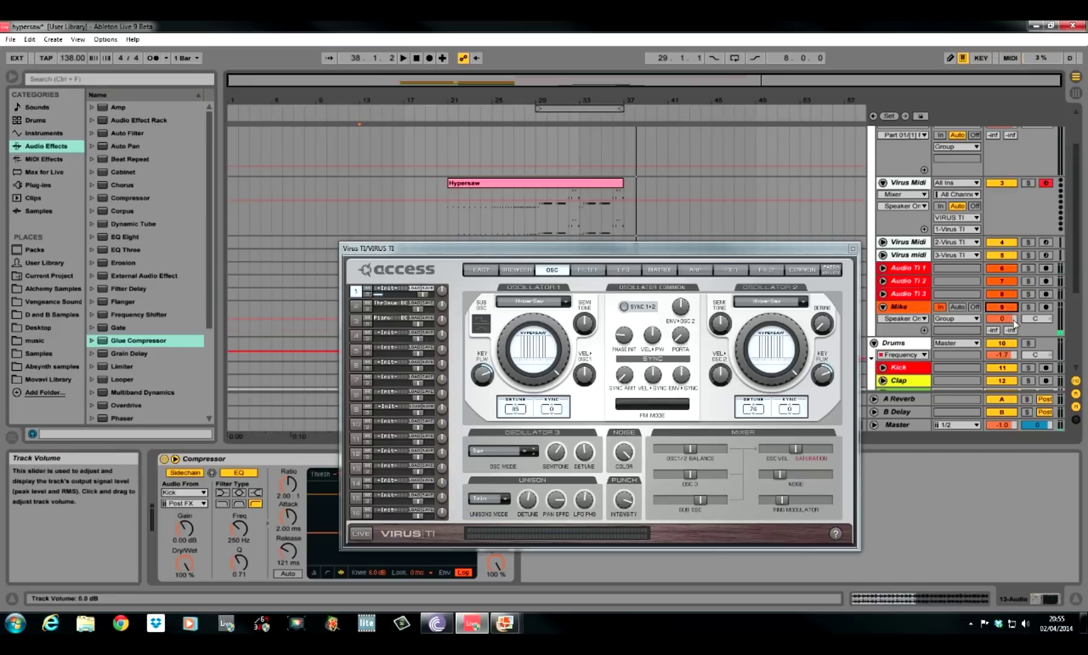
pyautogui.moveTo(630, 246); pyautogui.dragTo(635, 210)
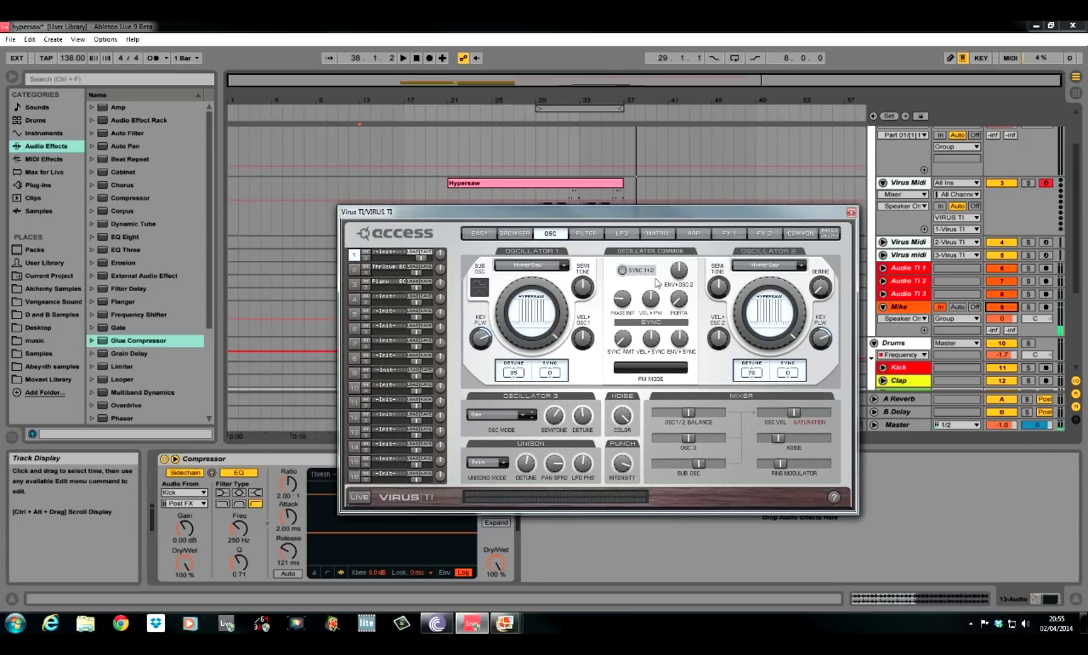